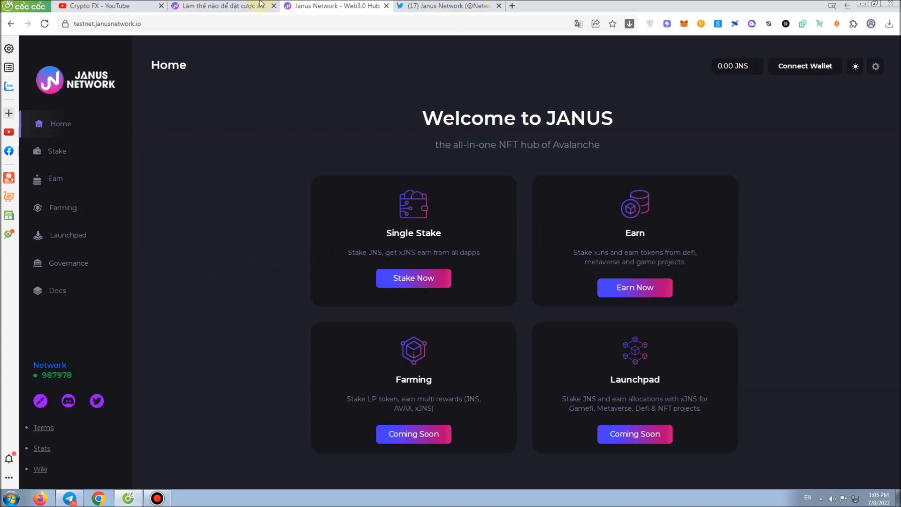
- Review the wallet connection and Fuji Testnet setup instructions in the JNS staking guide, and return to the Janus testnet site
click(221, 5)
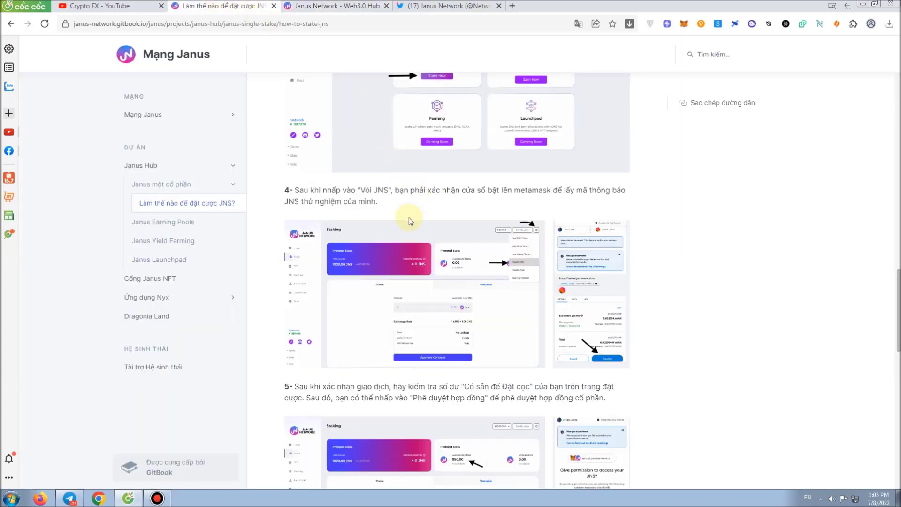
click(347, 6)
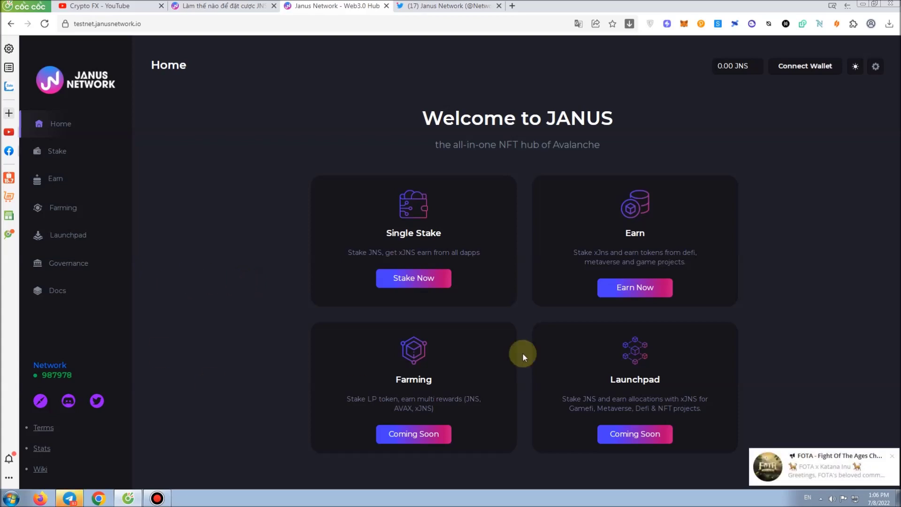
click(893, 458)
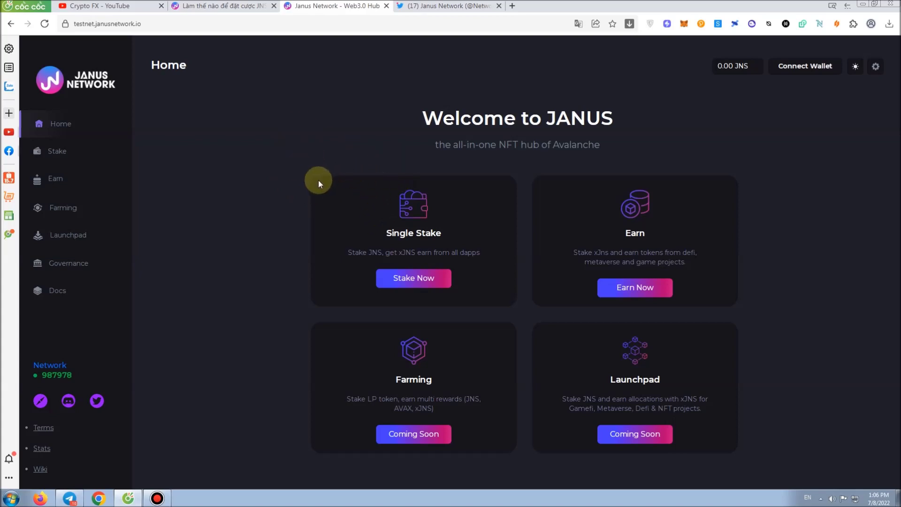
click(206, 5)
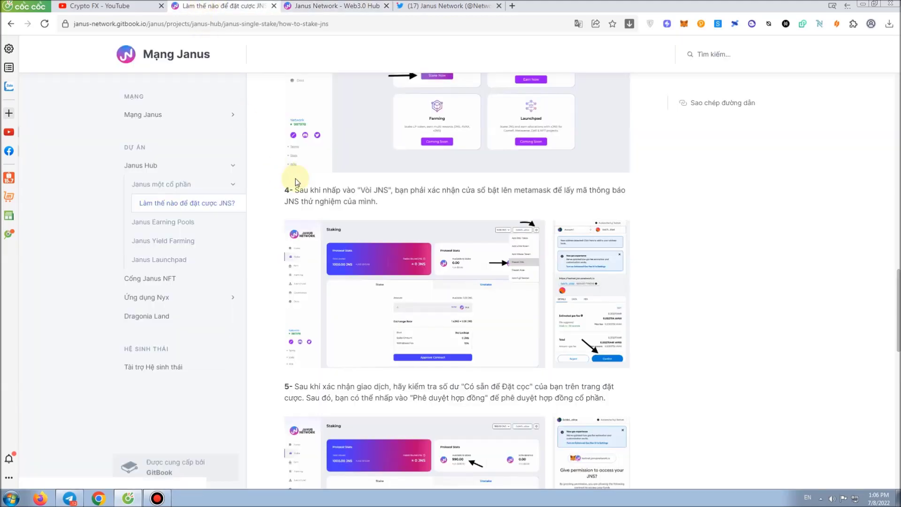
scroll(285, 171, up, 5)
scroll(420, 240, up, 8)
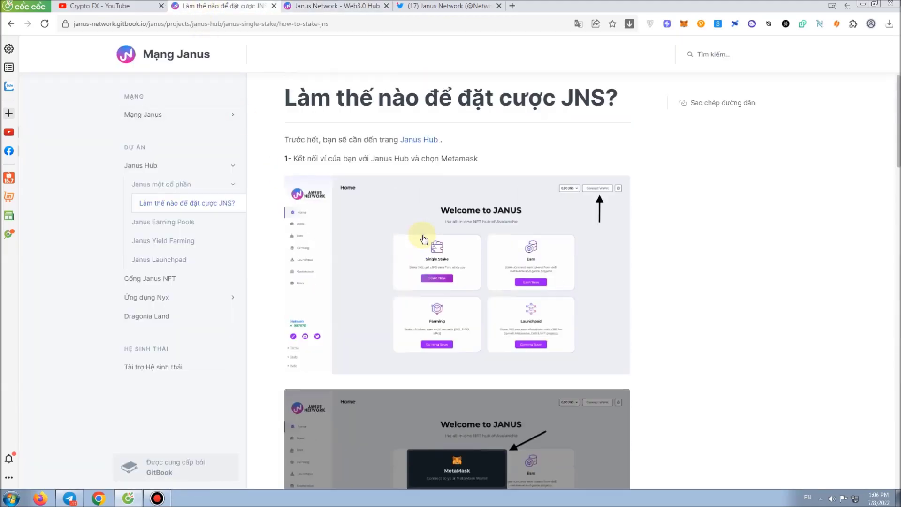
scroll(422, 240, down, 10)
scroll(424, 239, up, 5)
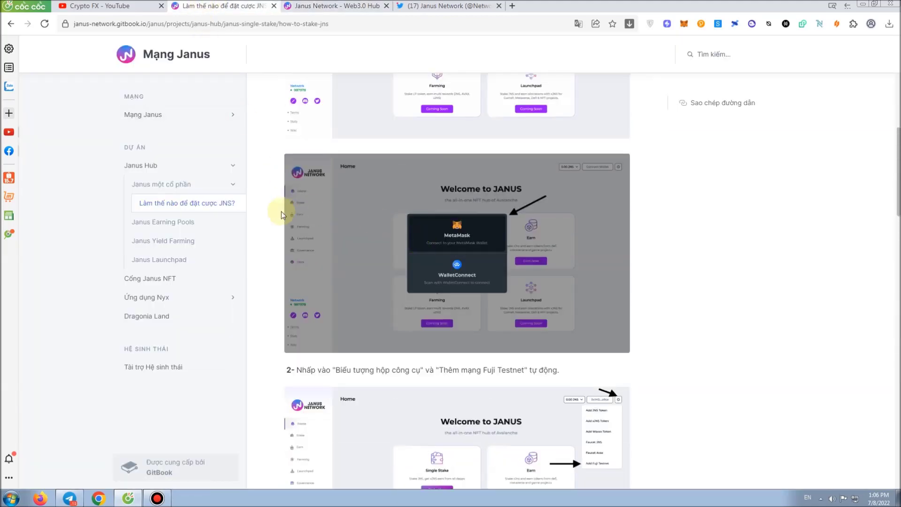
scroll(316, 202, up, 4)
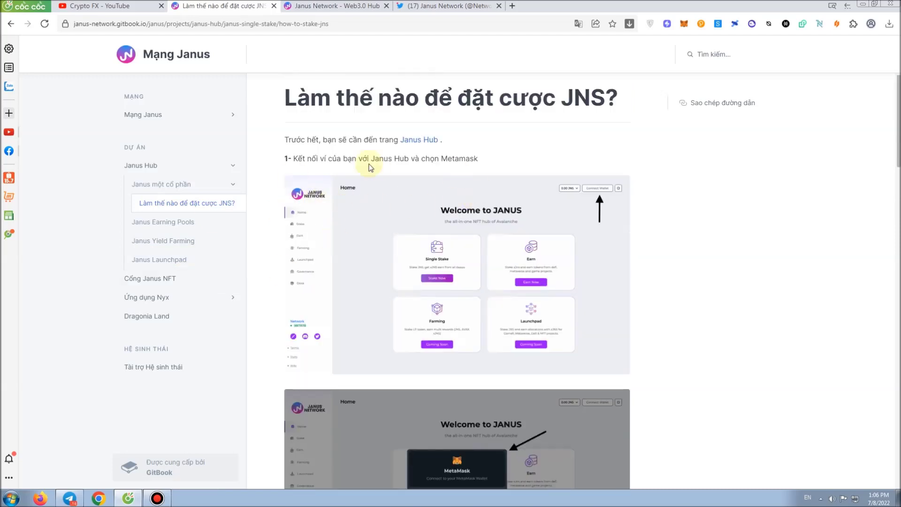
click(324, 8)
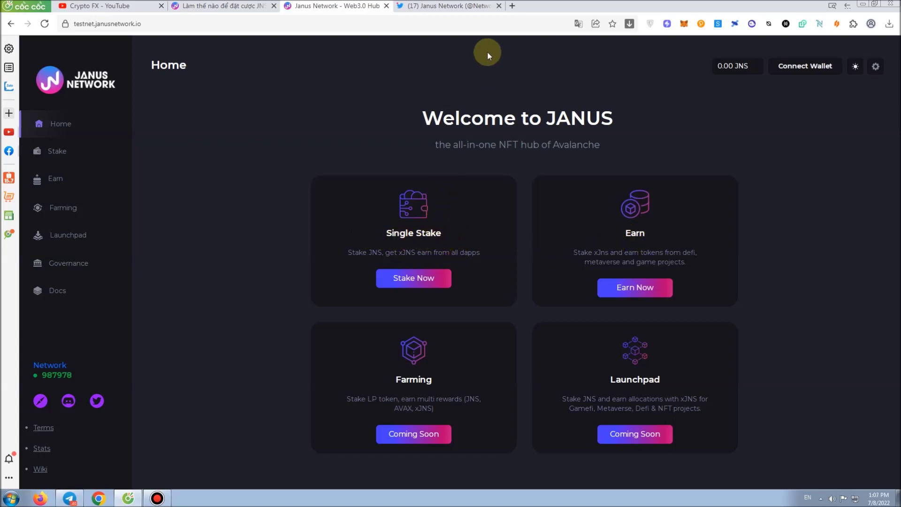
- Open chainlist.org in a new browser tab
click(512, 6)
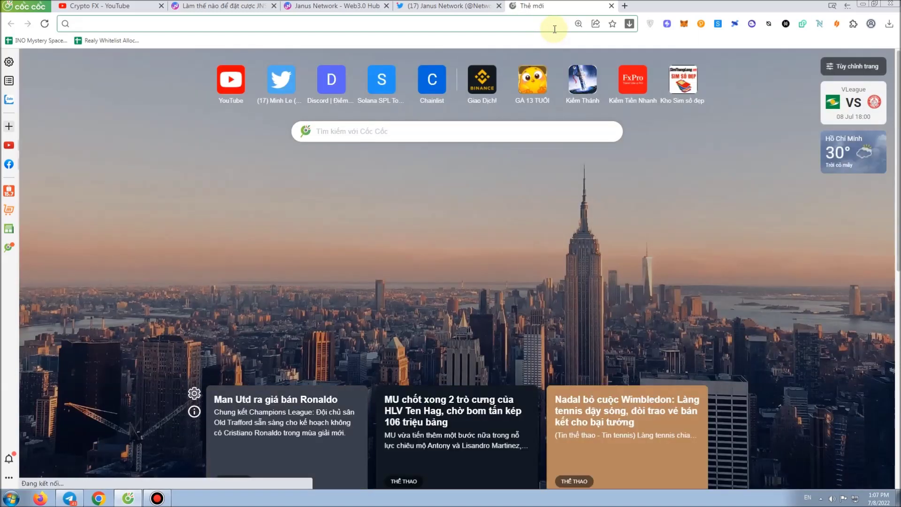
text(chainlist.org)
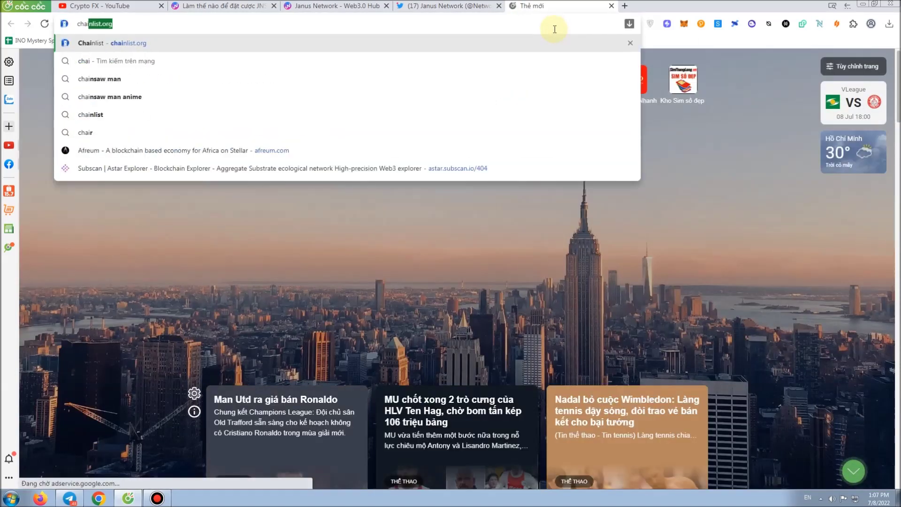
key(Return)
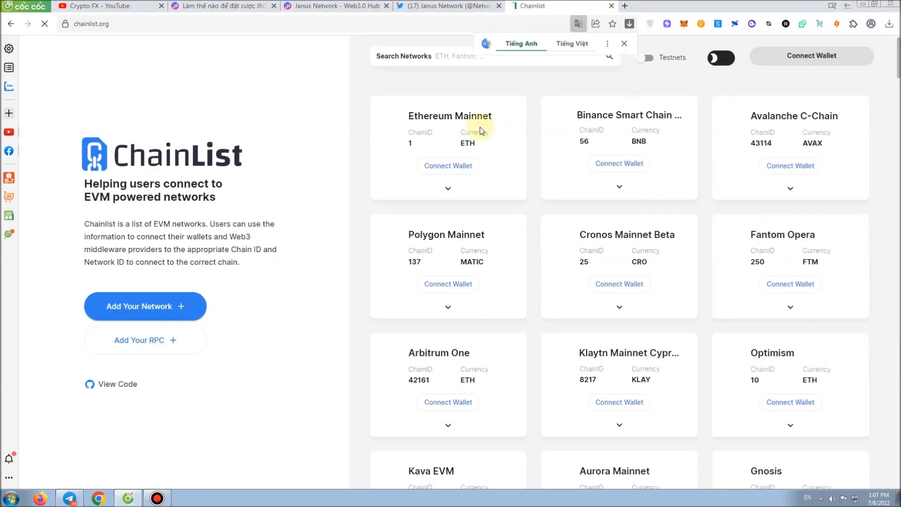
- Search Chainlist for avax with testnets included, connect the wallet from the Avalanche Fuji Testnet entry, and close the site
click(459, 56)
text(avax)
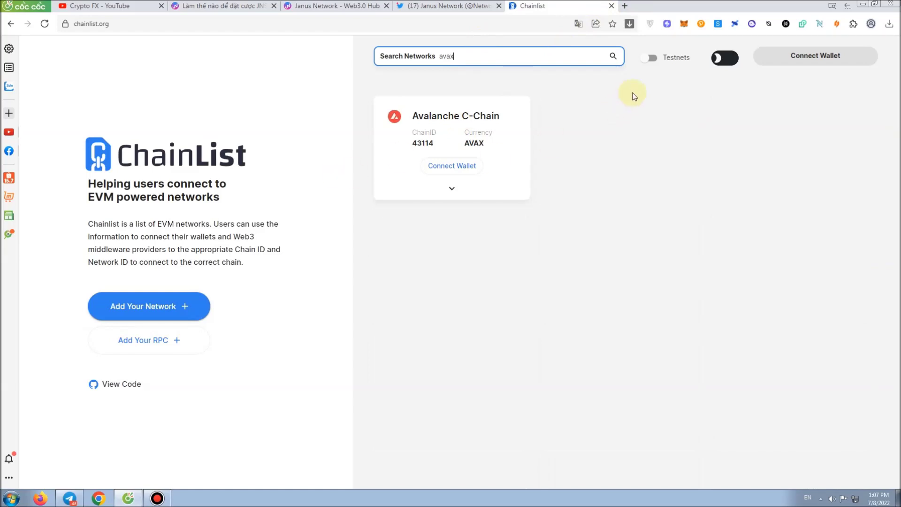
click(645, 57)
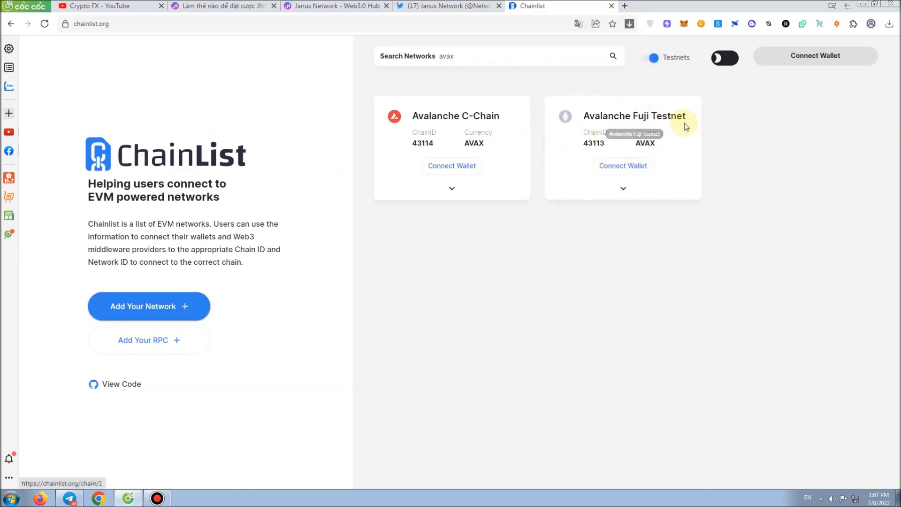
click(632, 168)
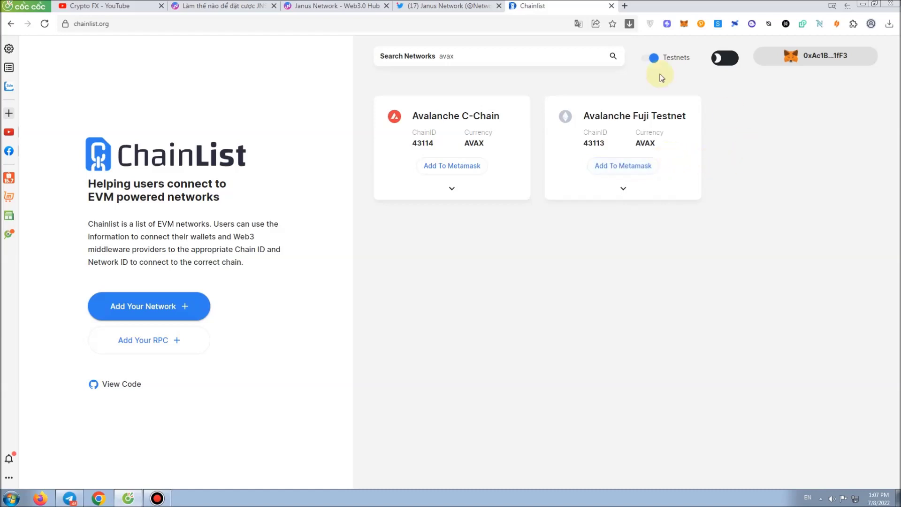
click(610, 6)
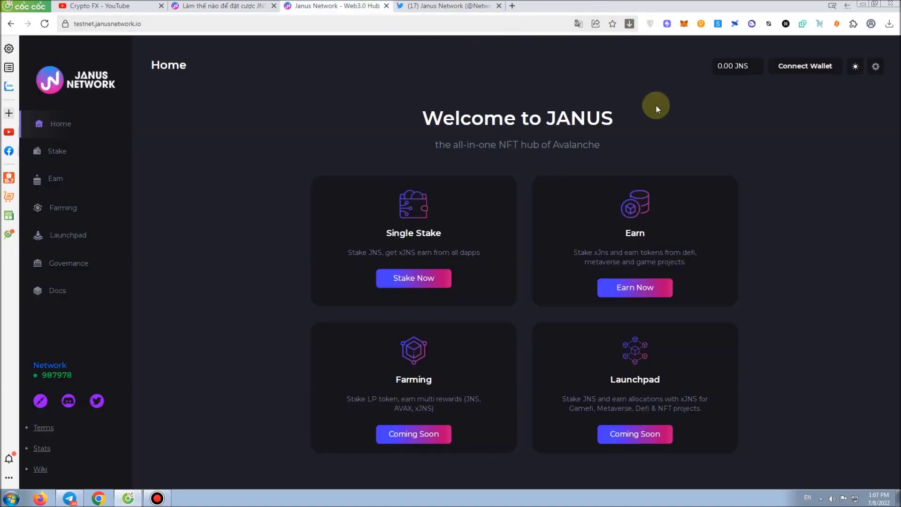
- Connect the MetaMask wallet to the Janus Network testnet site and approve the connection request
click(792, 66)
click(483, 211)
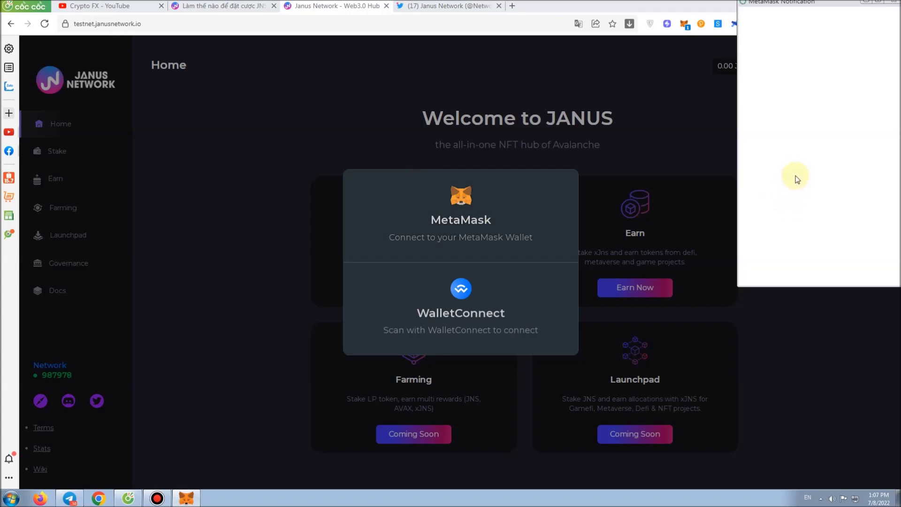
click(881, 274)
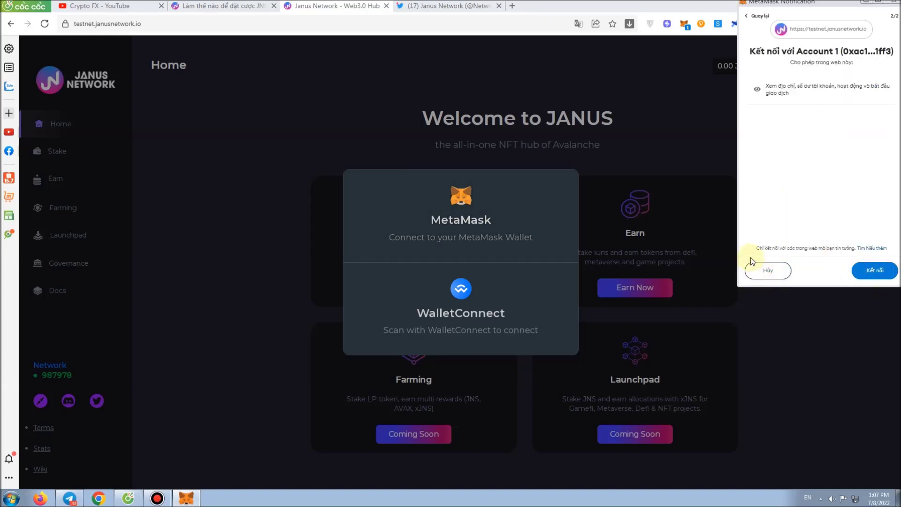
click(874, 270)
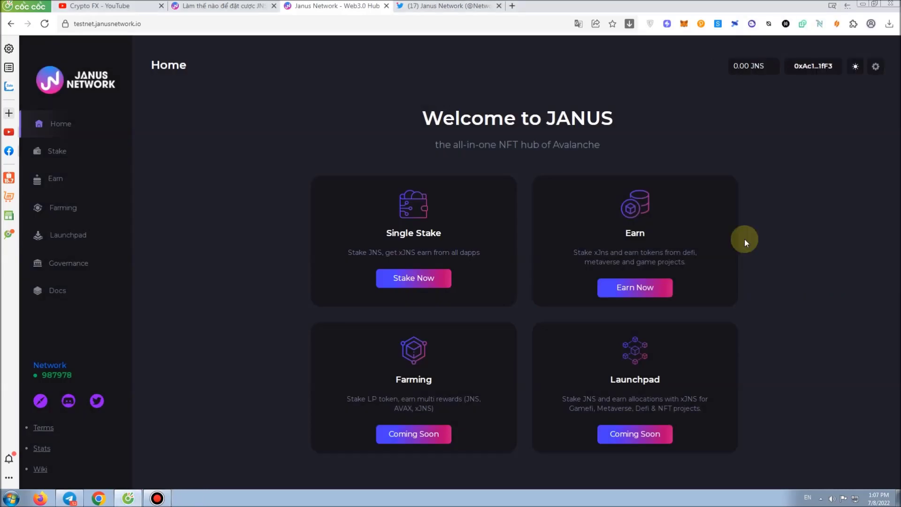
- View the Avalanche faucet page for test AVAX from the site's tool options, and return to the Janus site
click(875, 67)
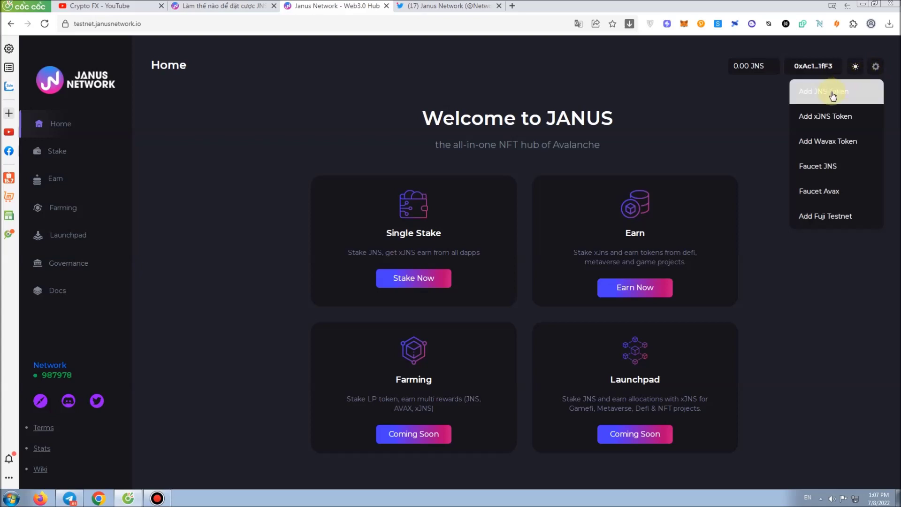
click(832, 198)
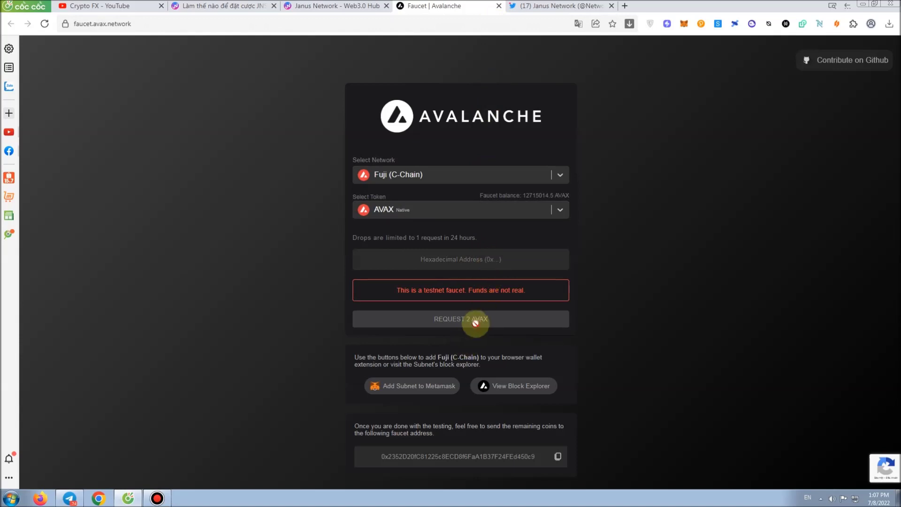
click(498, 6)
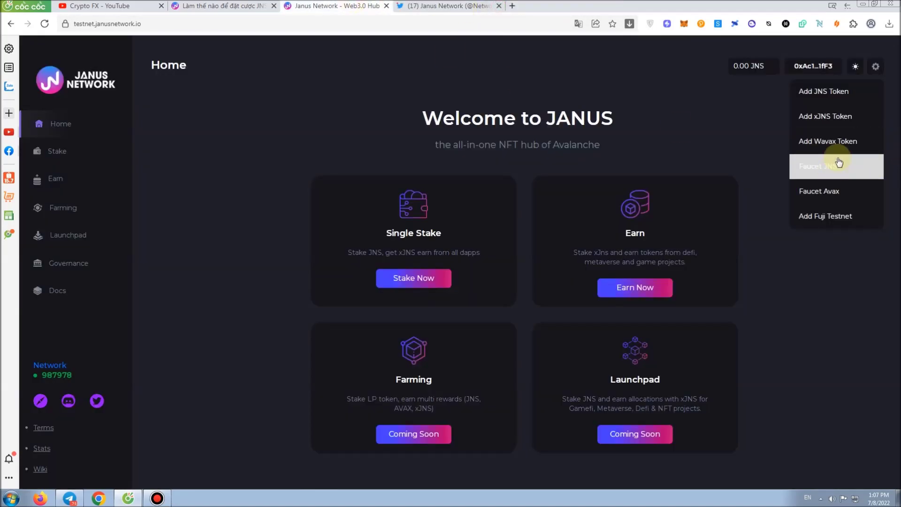
- Request test JNS tokens from the Janus faucet, reloading the site for a second attempt, and confirm the transaction in MetaMask
click(819, 171)
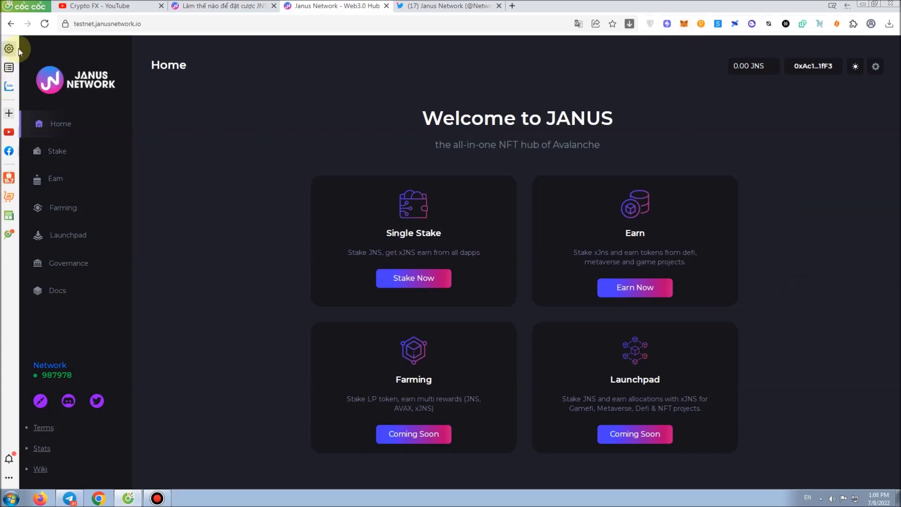
click(45, 23)
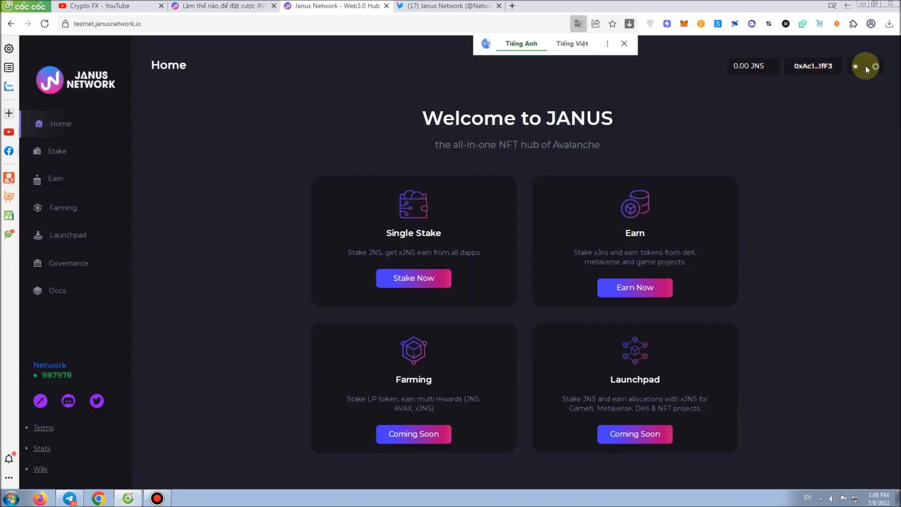
click(866, 67)
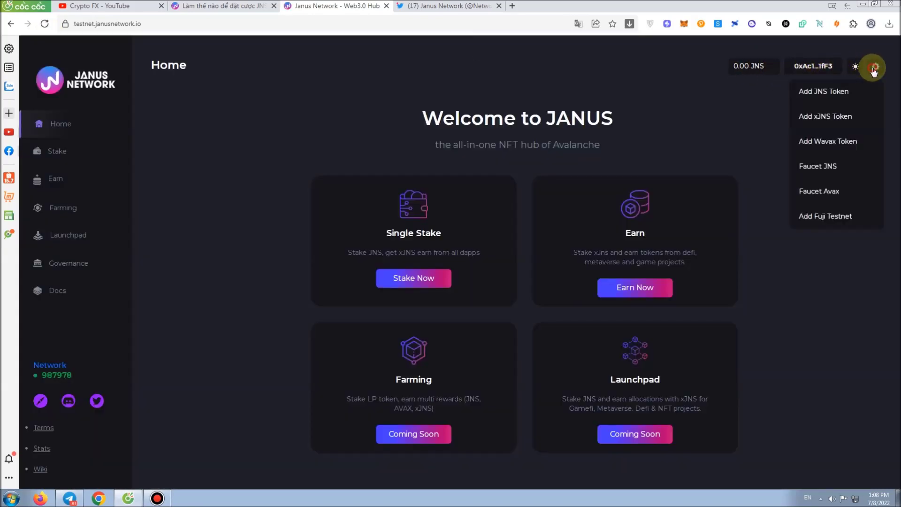
click(806, 170)
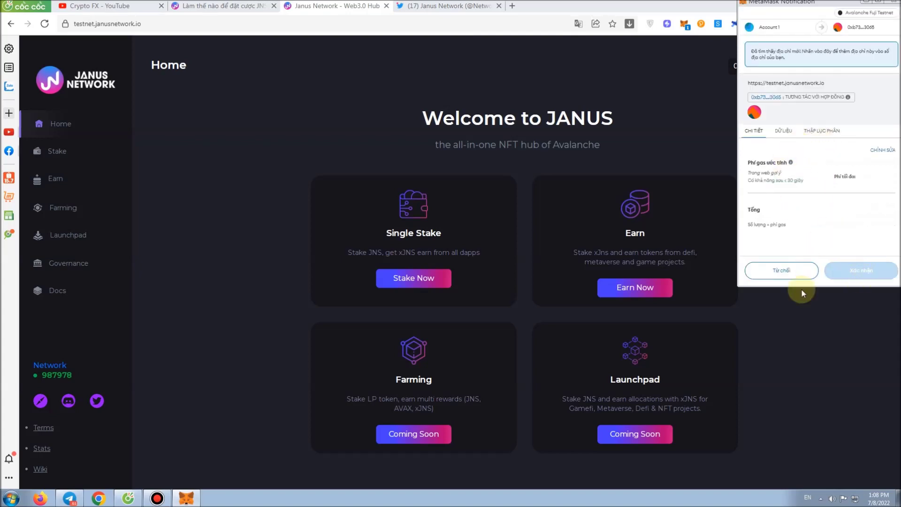
click(857, 272)
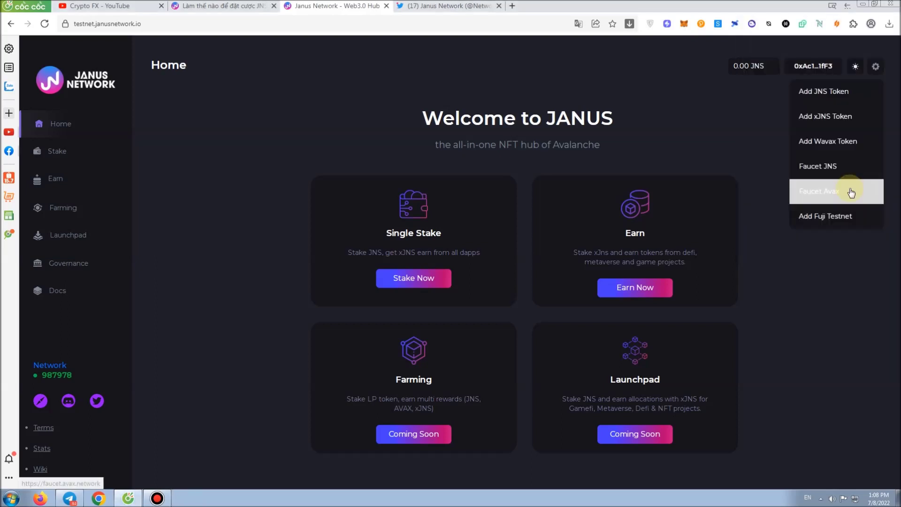
click(675, 139)
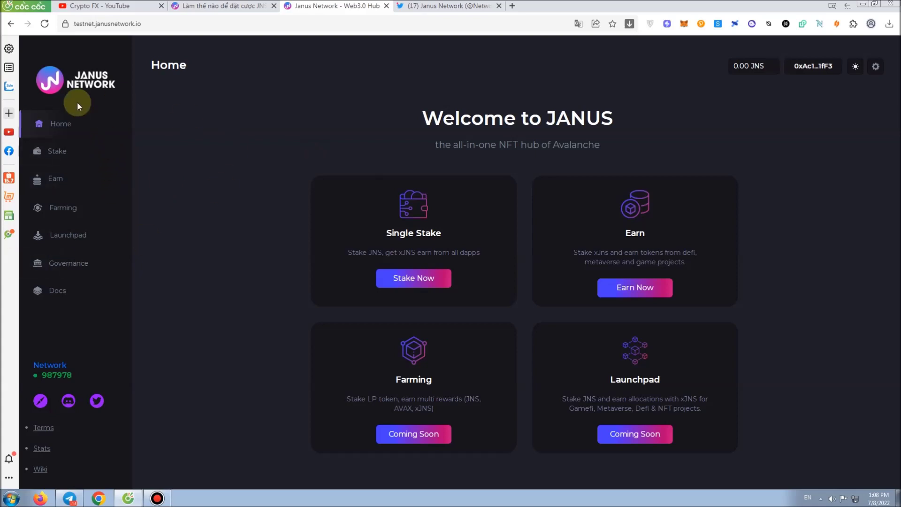
- Open the Stake page and check the JNS balance available to stake
click(57, 151)
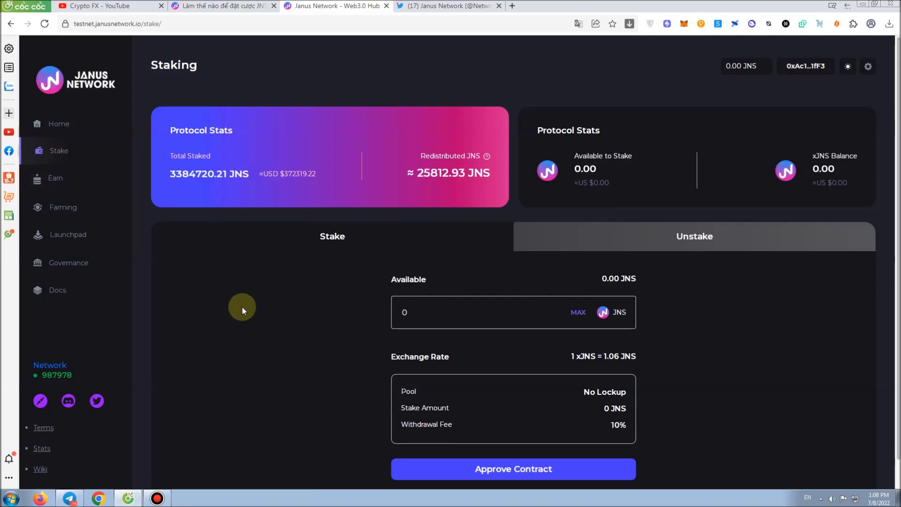
scroll(481, 352, down, 1)
scroll(480, 356, up, 1)
double_click(589, 169)
click(431, 255)
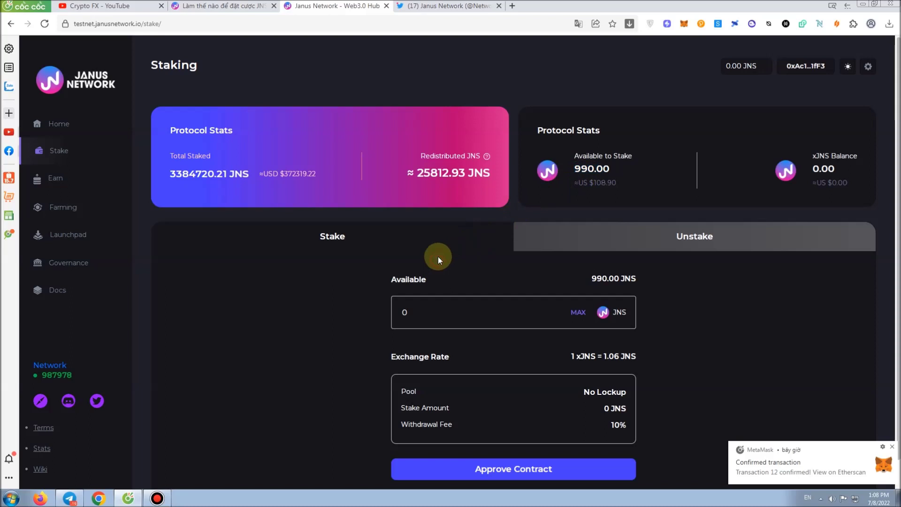
- Enter 500 JNS as the stake amount, request the staking contract approval, and confirm it in MetaMask
scroll(559, 242, down, 1)
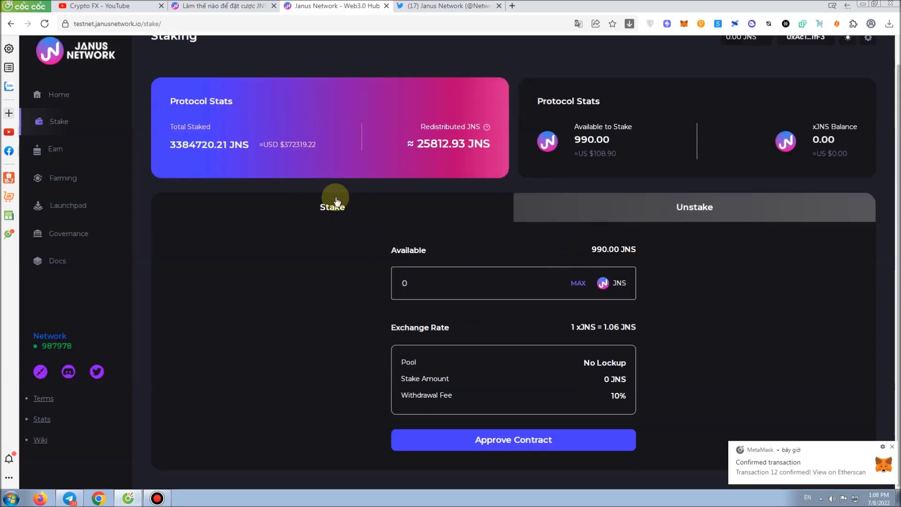
click(509, 282)
text(500)
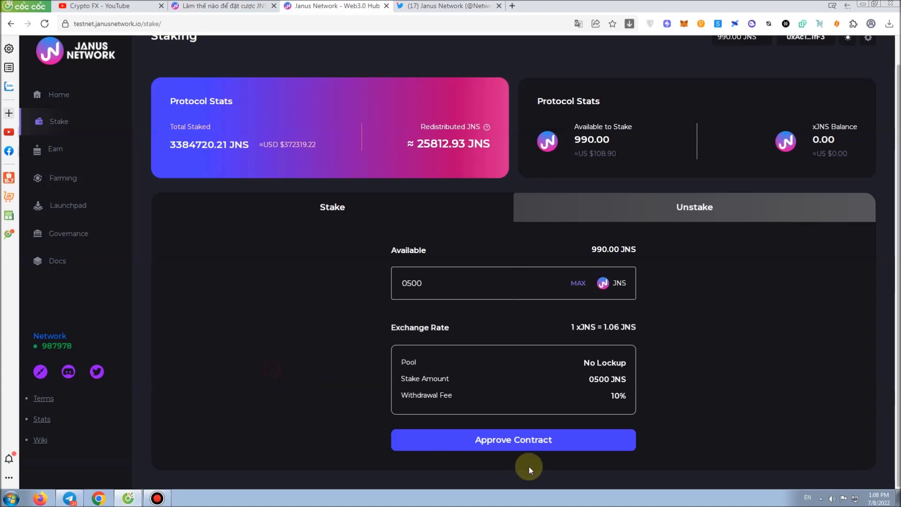
click(530, 441)
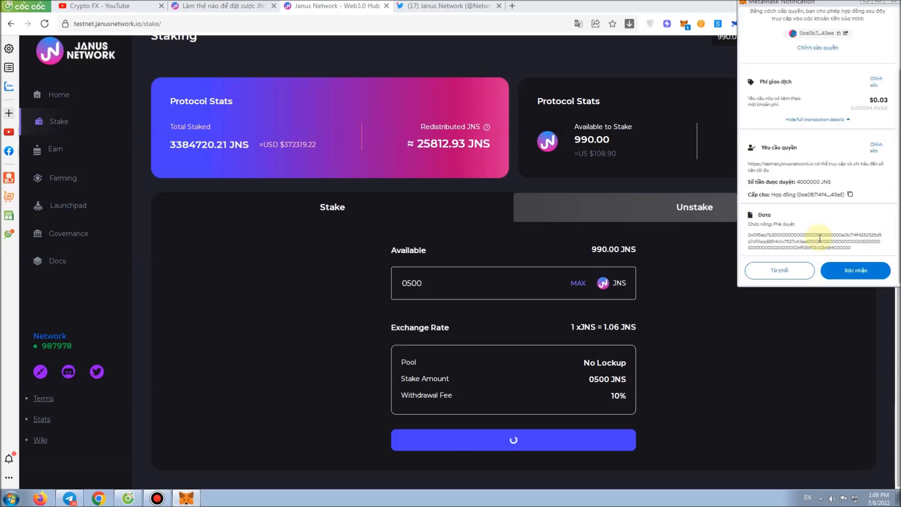
click(856, 272)
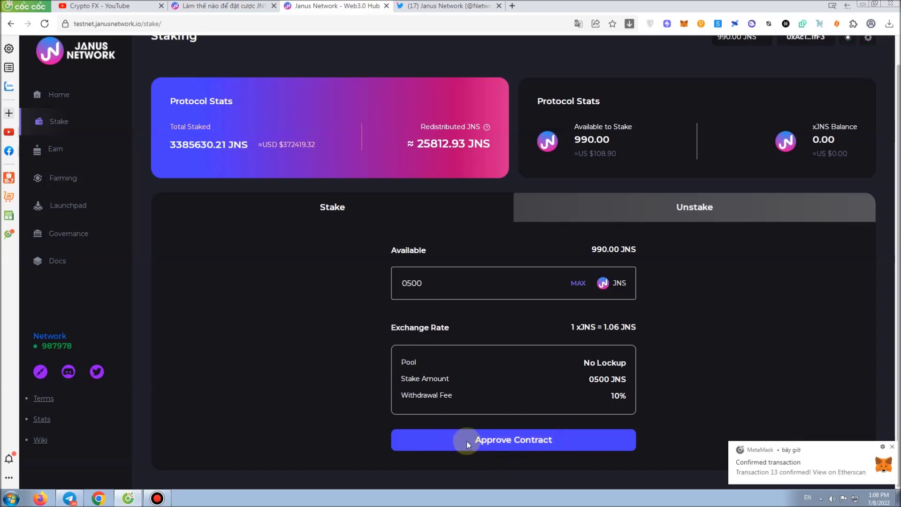
- Try to approve the staking contract again, and dismiss the MetaMask request
click(486, 439)
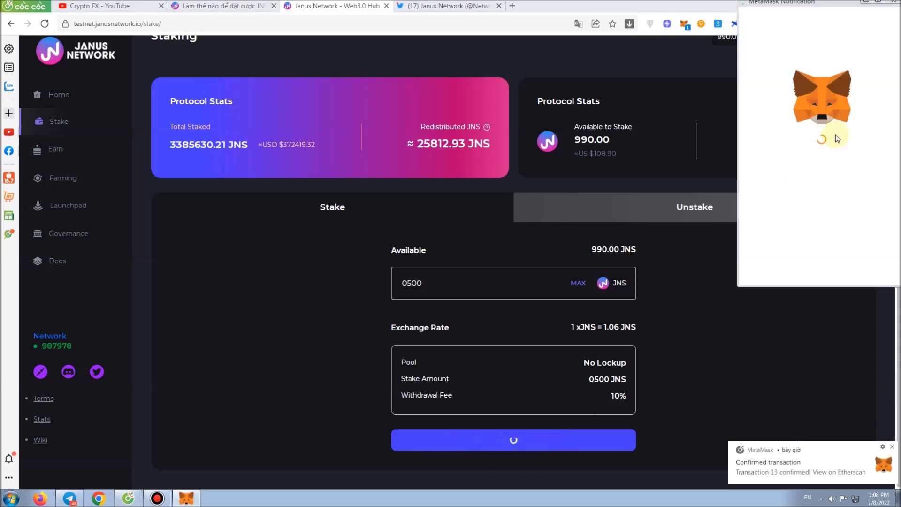
click(890, 5)
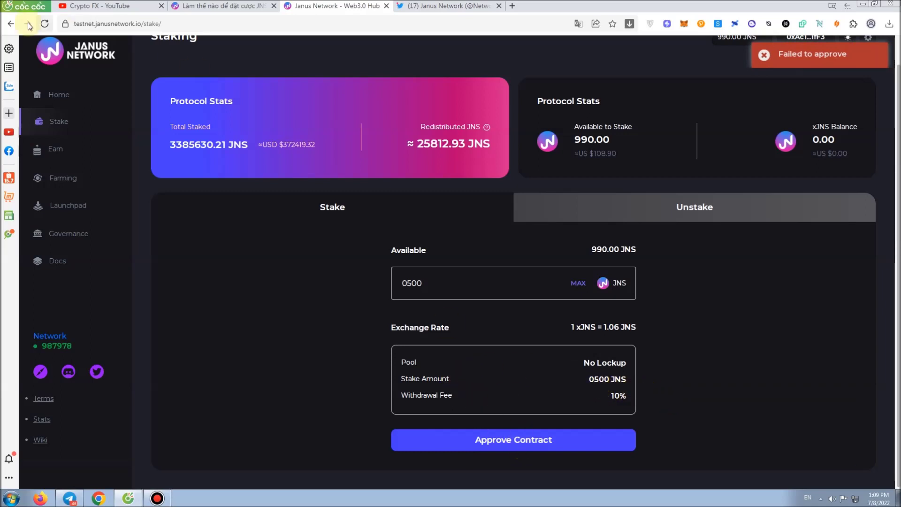
- Reload the site, open the Earn avax pool, request its contract approval, and confirm it in MetaMask
click(45, 25)
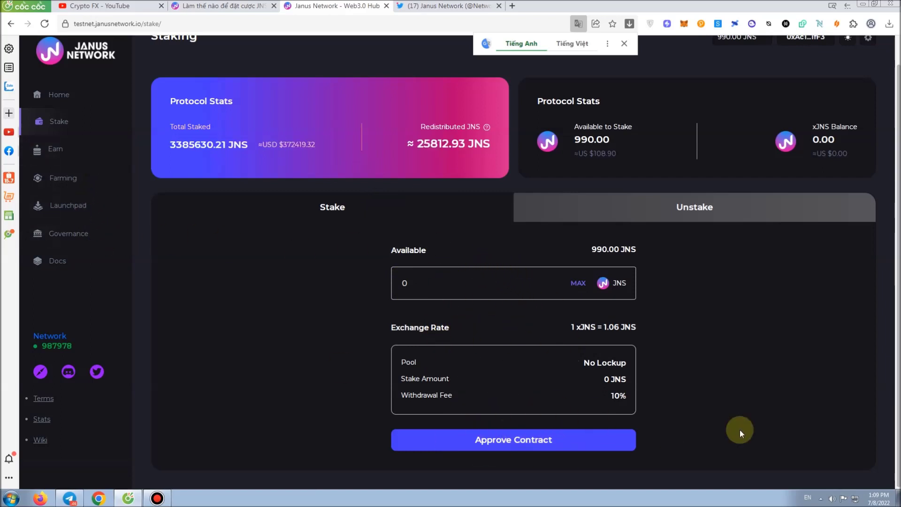
click(58, 150)
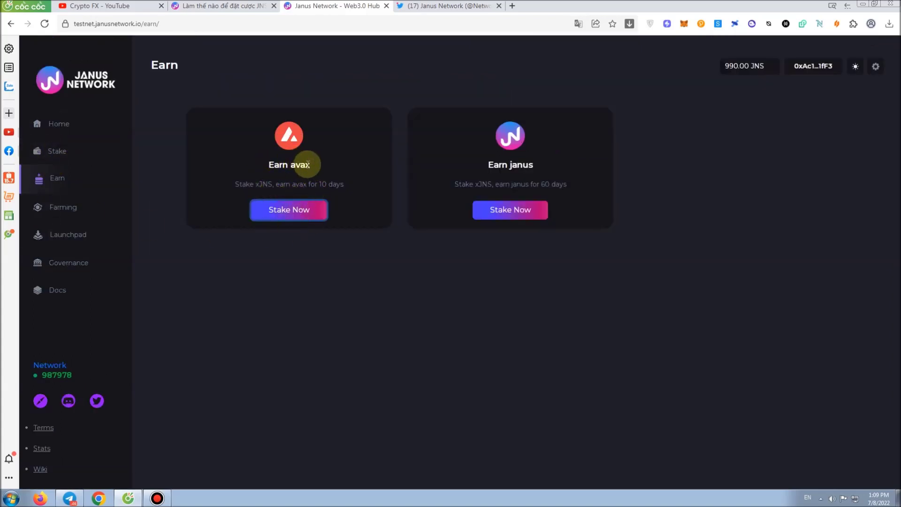
click(296, 214)
click(518, 451)
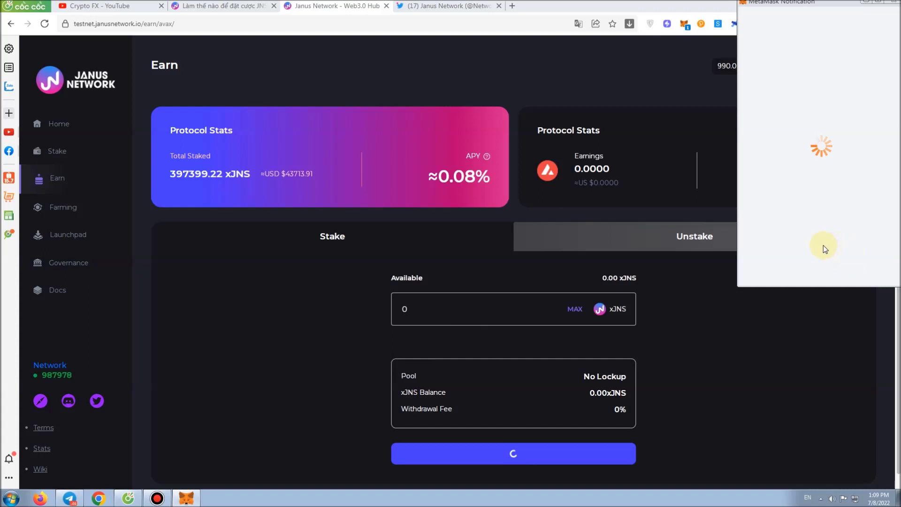
scroll(824, 234, down, 2)
click(854, 270)
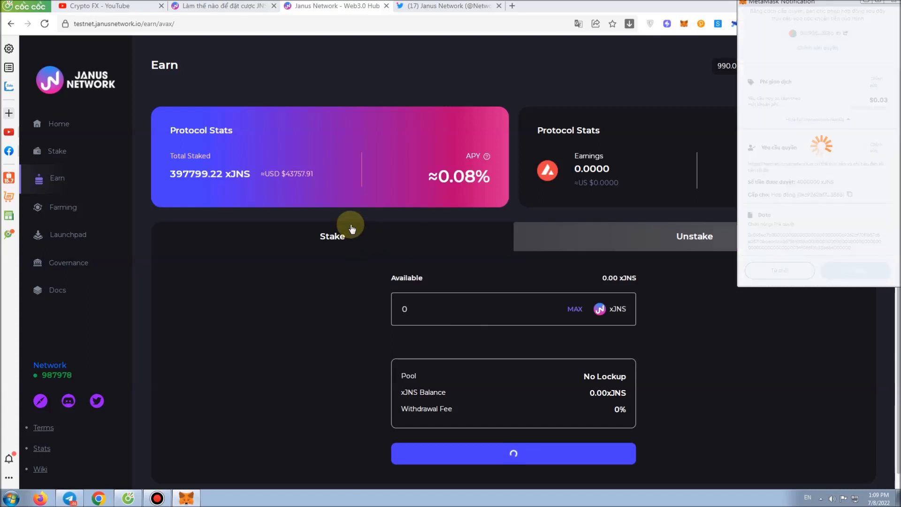
- Open the Earn janus pool, request its contract approval, and confirm xJNS access in MetaMask
click(44, 181)
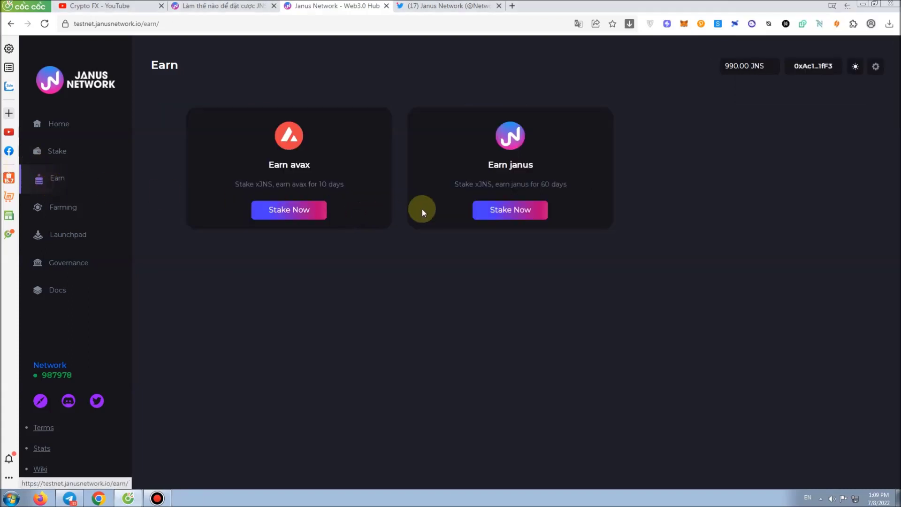
click(512, 209)
click(573, 464)
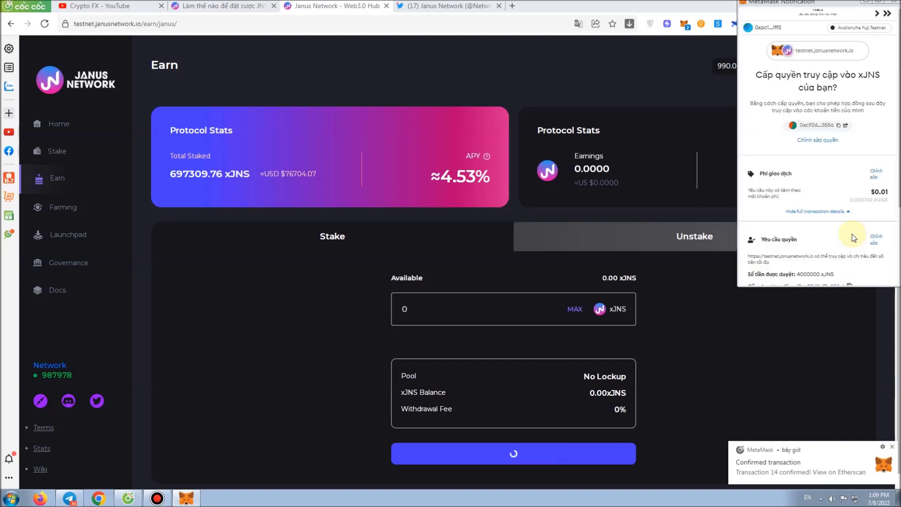
scroll(851, 234, down, 5)
click(873, 261)
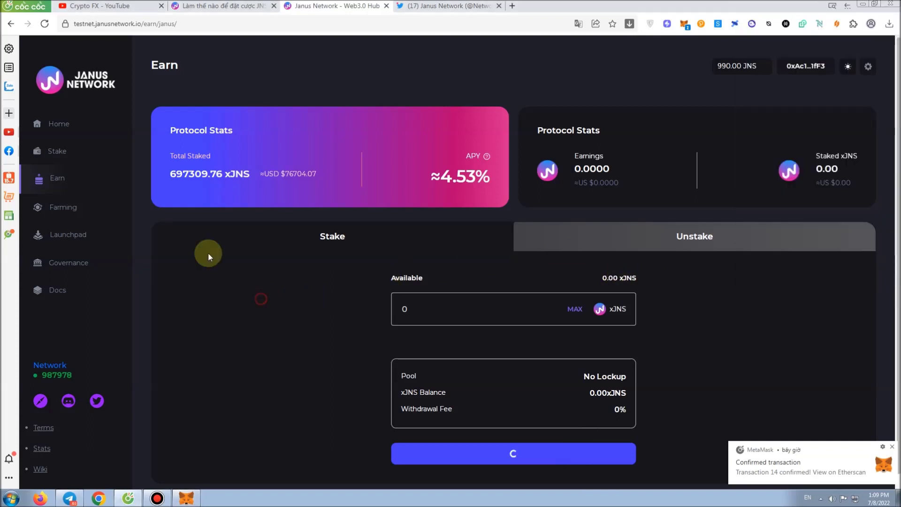
- Stake 500 JNS on the Stake page and confirm the pending xJNS access request and the deposit in MetaMask
click(45, 151)
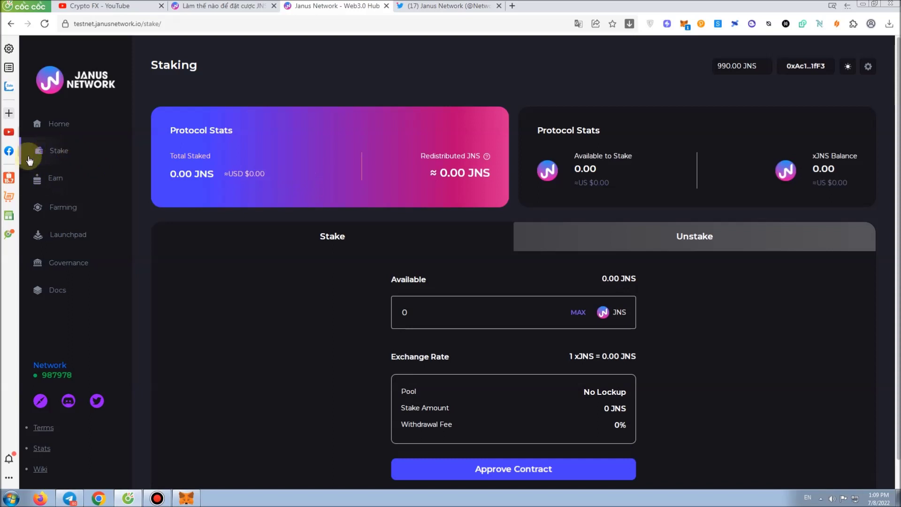
scroll(521, 382, down, 1)
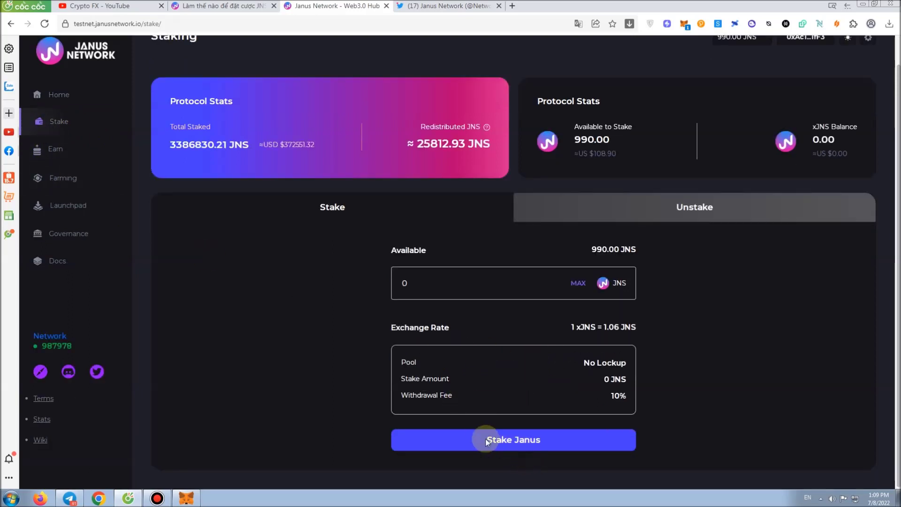
click(511, 441)
click(505, 288)
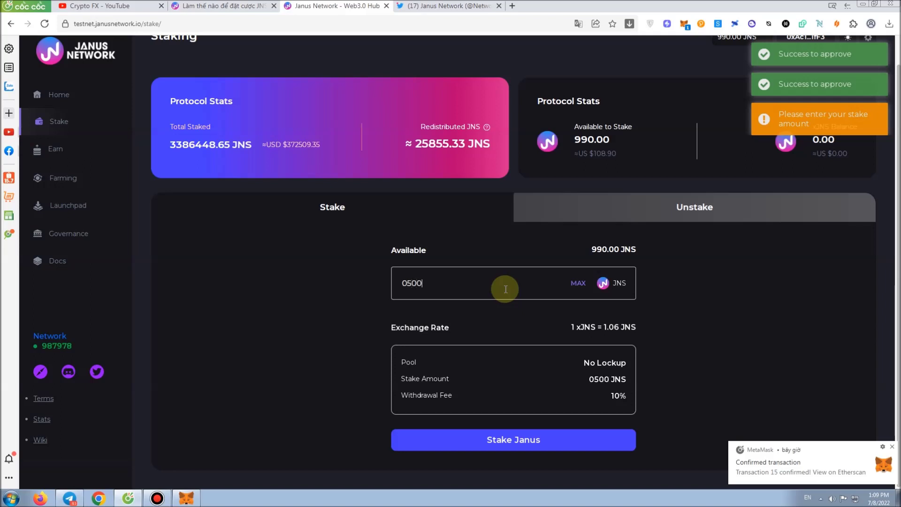
click(516, 447)
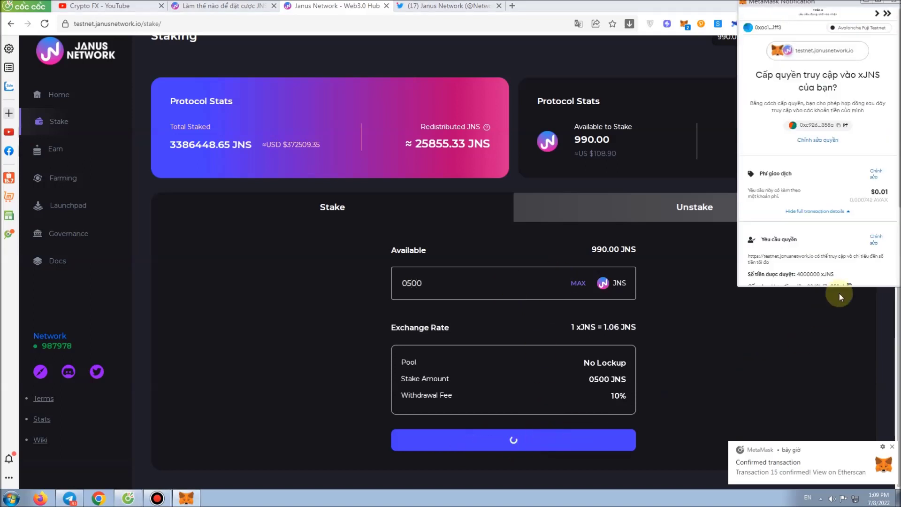
scroll(855, 247, down, 3)
click(851, 265)
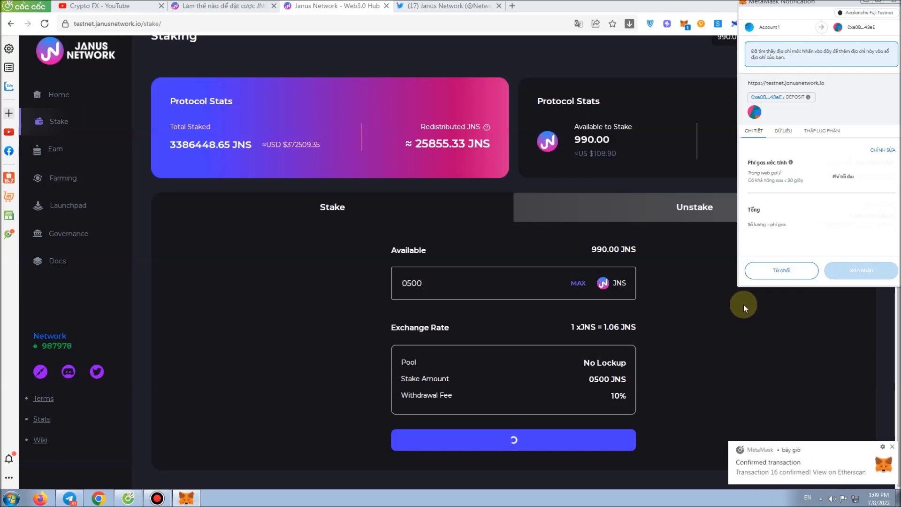
click(862, 272)
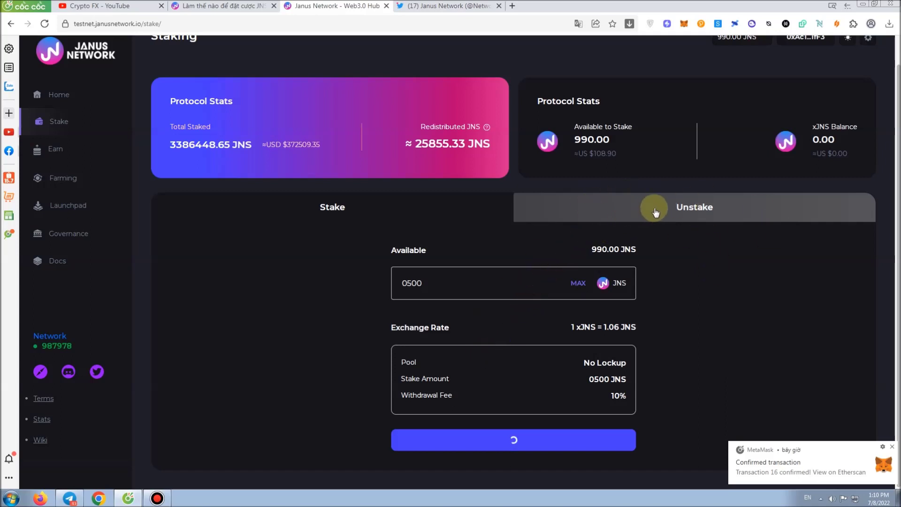
- Unstake 10 xJNS, accept the 10% withdrawal fee notice, and confirm the withdrawal in MetaMask
click(690, 206)
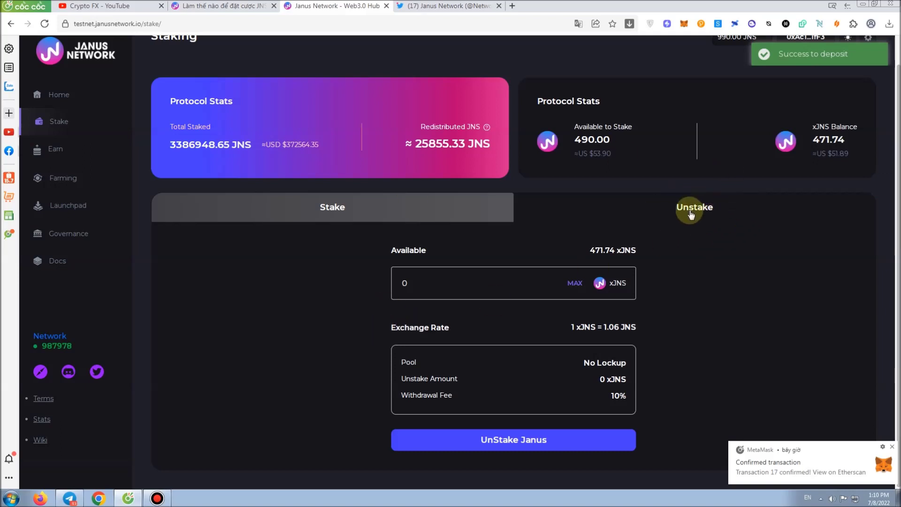
click(474, 298)
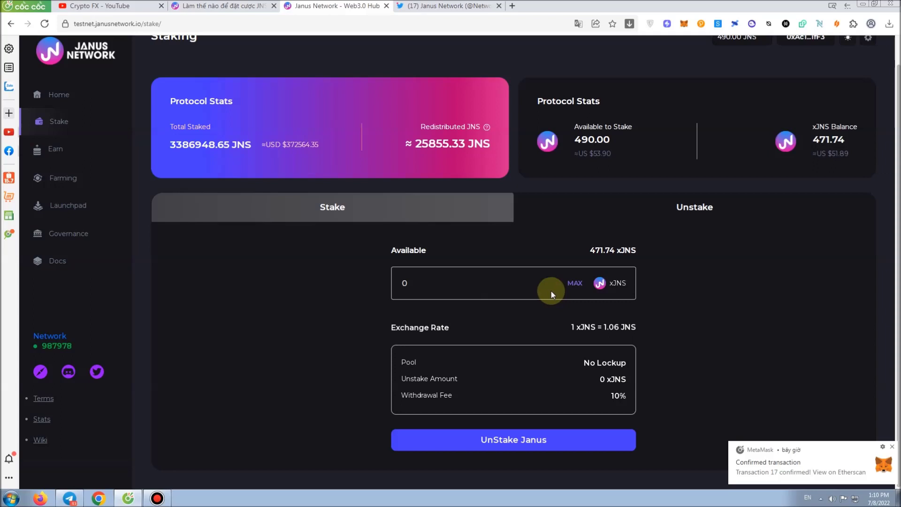
text(10)
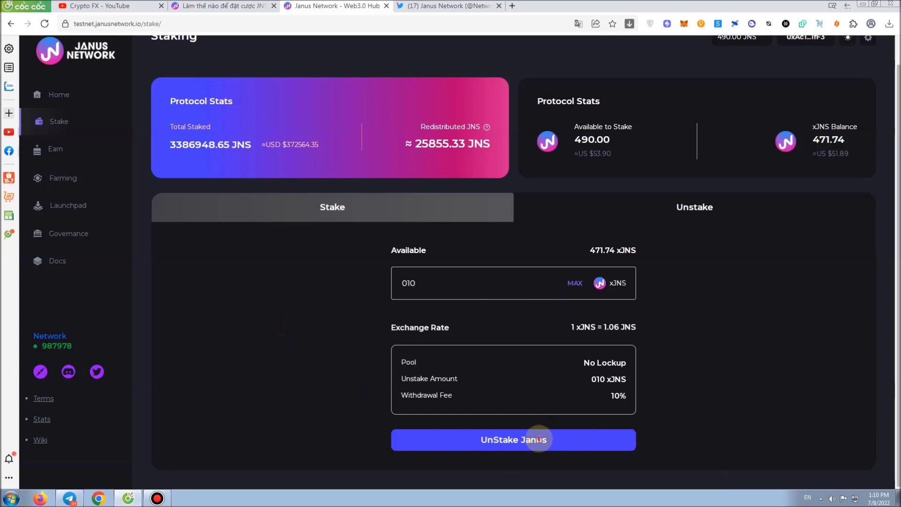
click(539, 439)
click(404, 299)
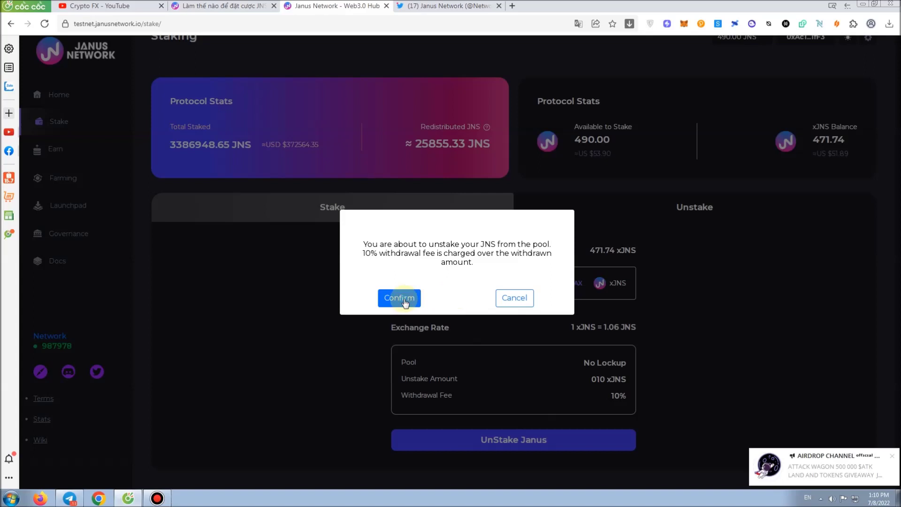
drag(369, 254, 463, 254)
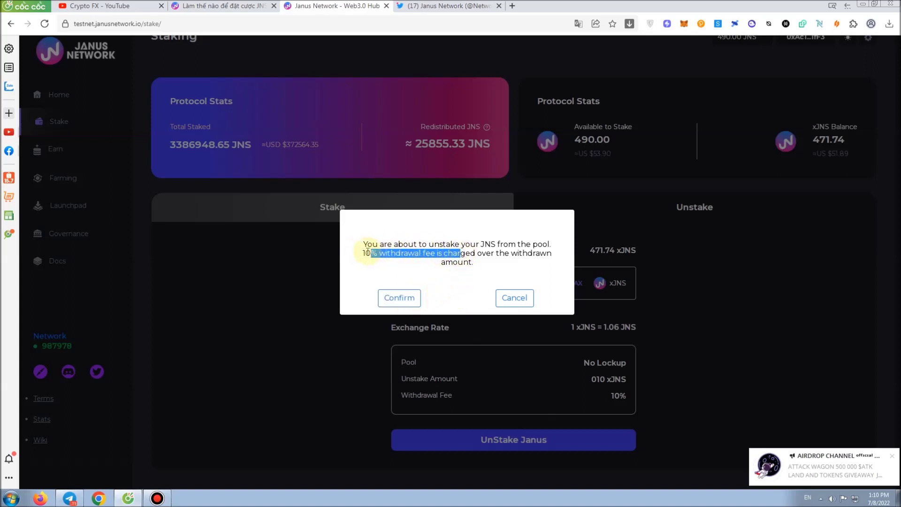
drag(362, 253, 379, 253)
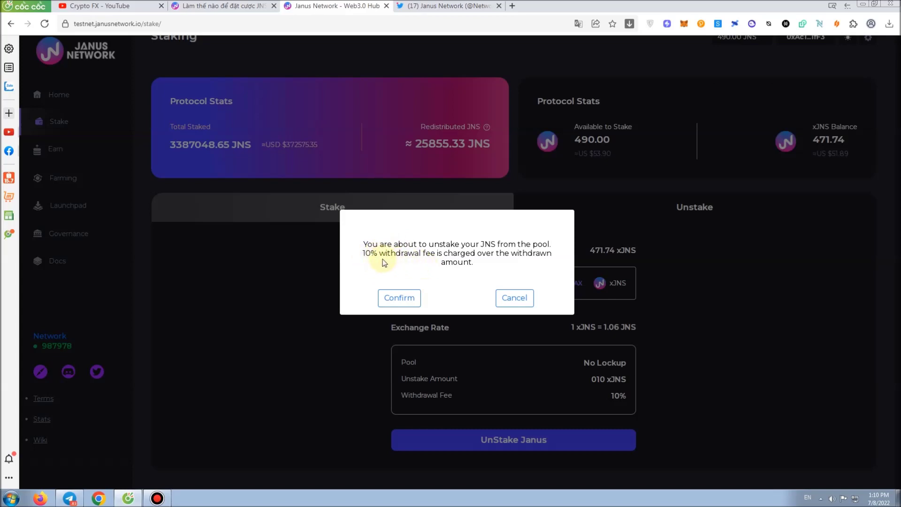
click(411, 299)
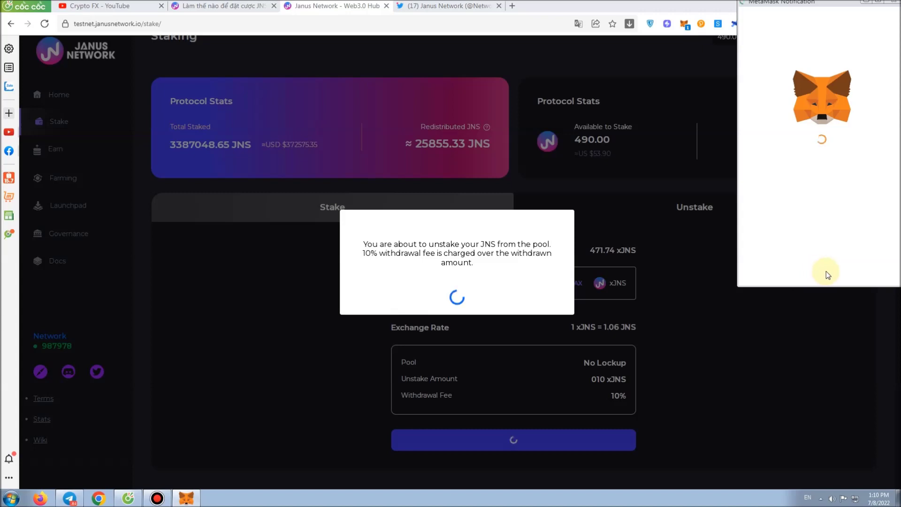
click(822, 233)
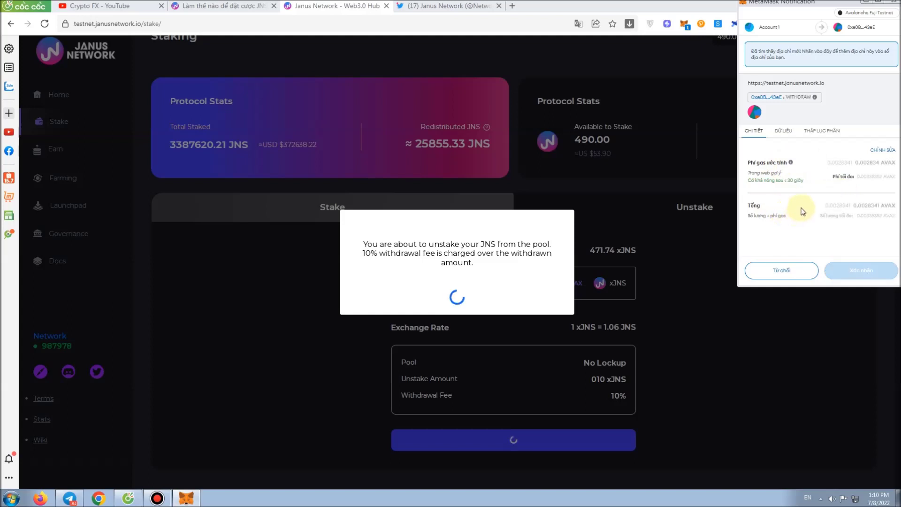
click(863, 270)
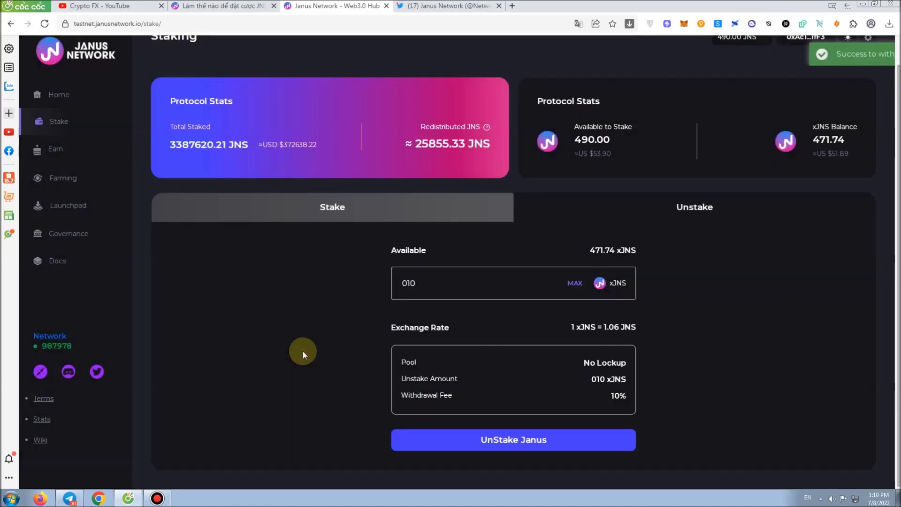
- Check the JNS and xJNS balances on the Stake page and the pools offered on the Earn page
click(335, 208)
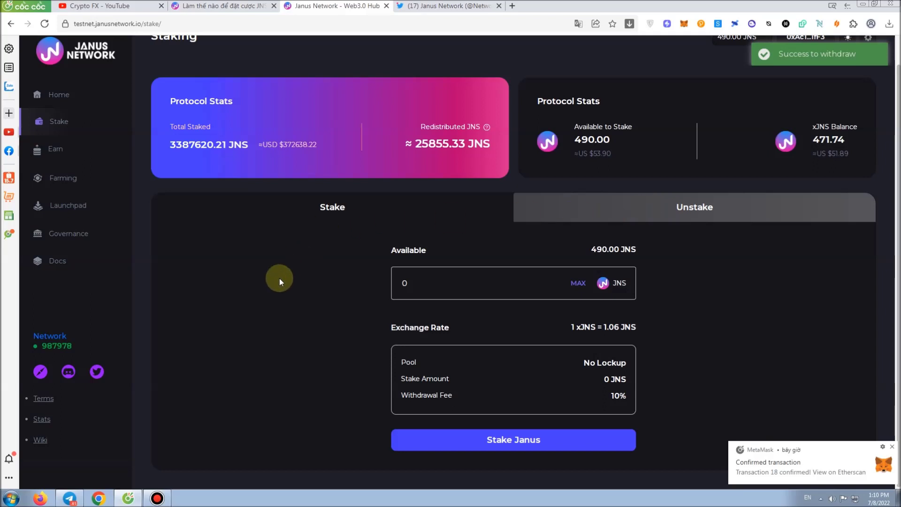
click(66, 151)
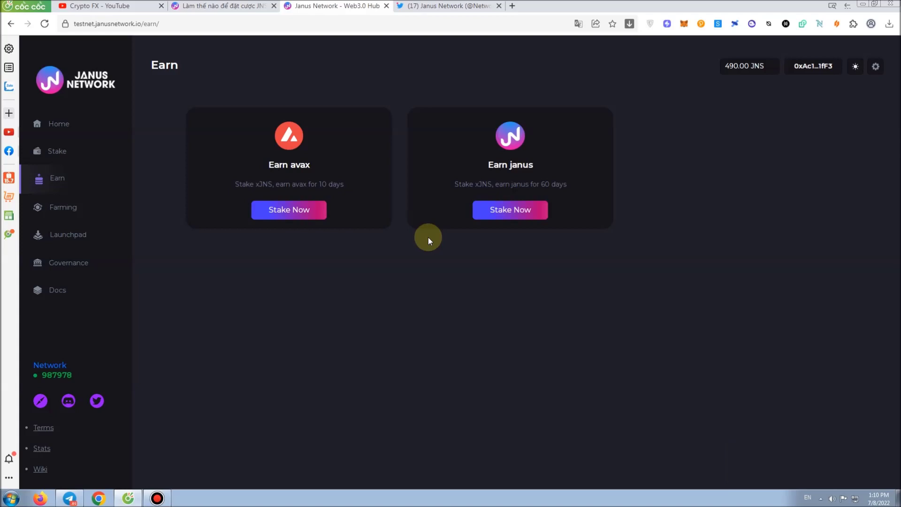
click(70, 150)
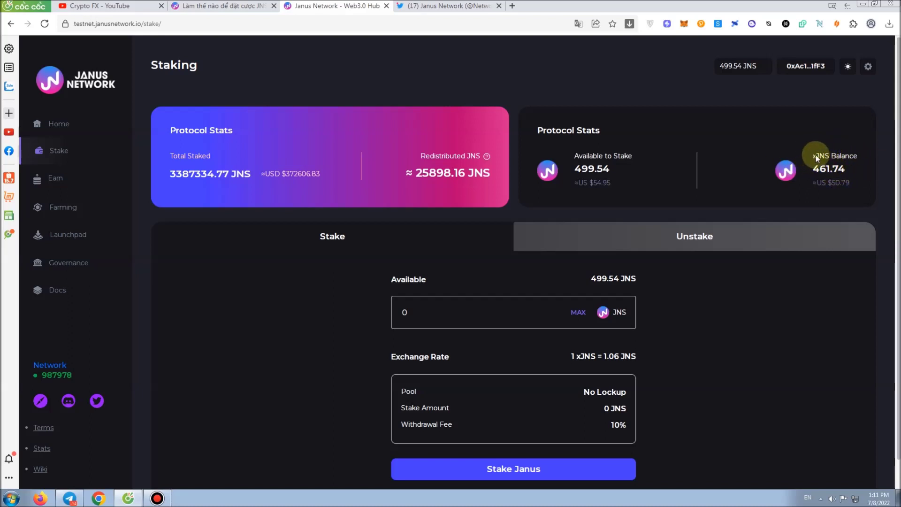
drag(816, 159, 837, 157)
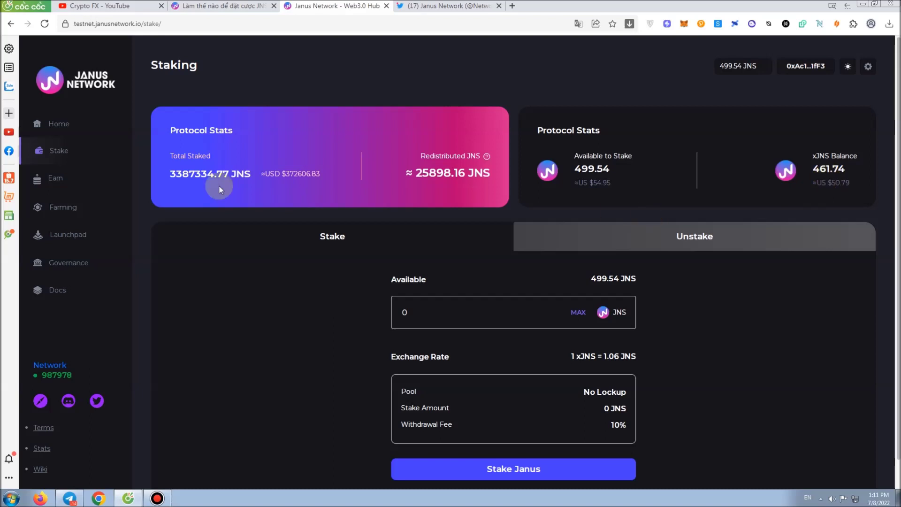
click(39, 183)
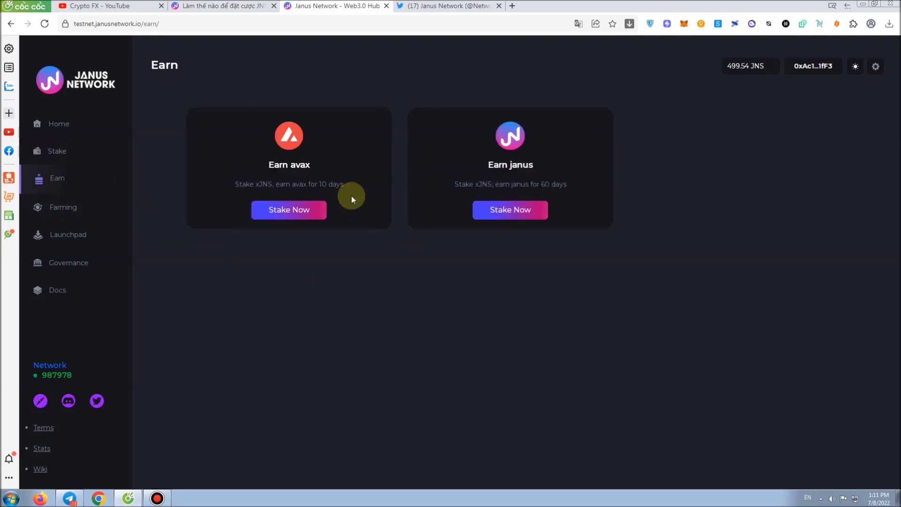
click(61, 153)
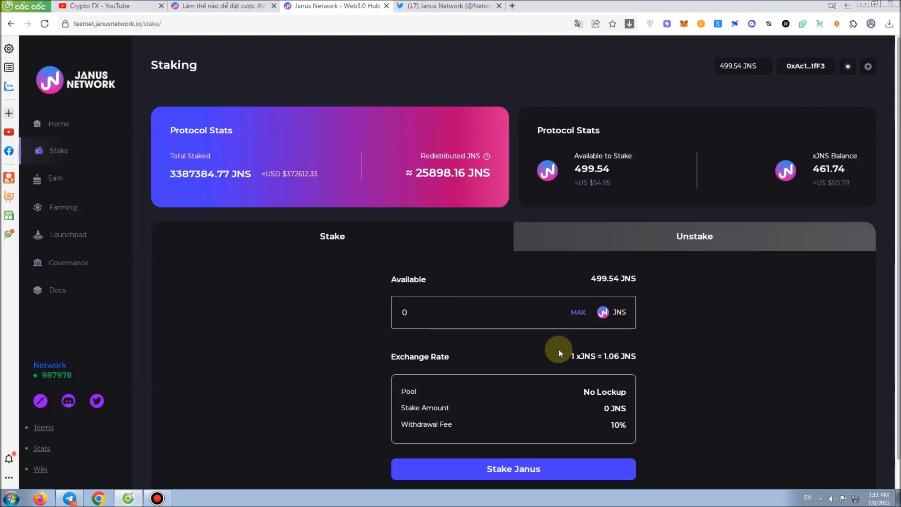
- Stake 200 xJNS in the Earn avax pool and confirm the transaction in MetaMask
click(52, 179)
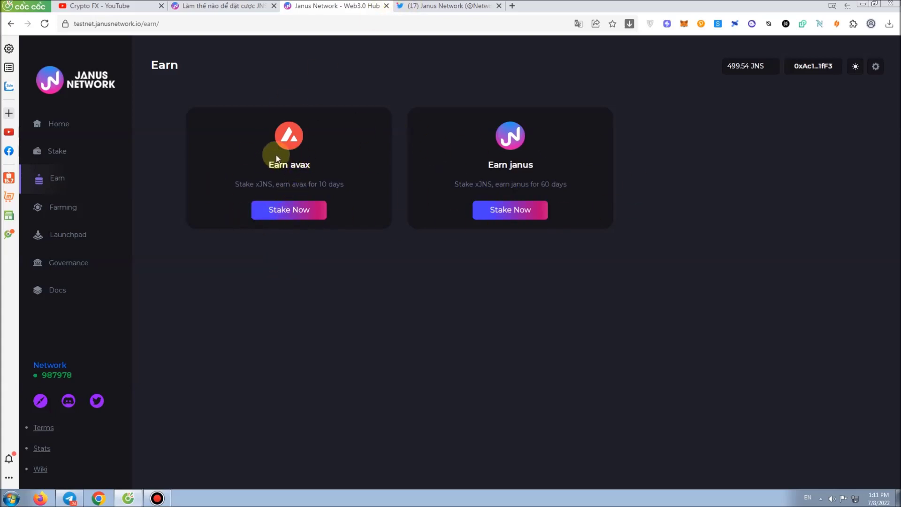
click(303, 209)
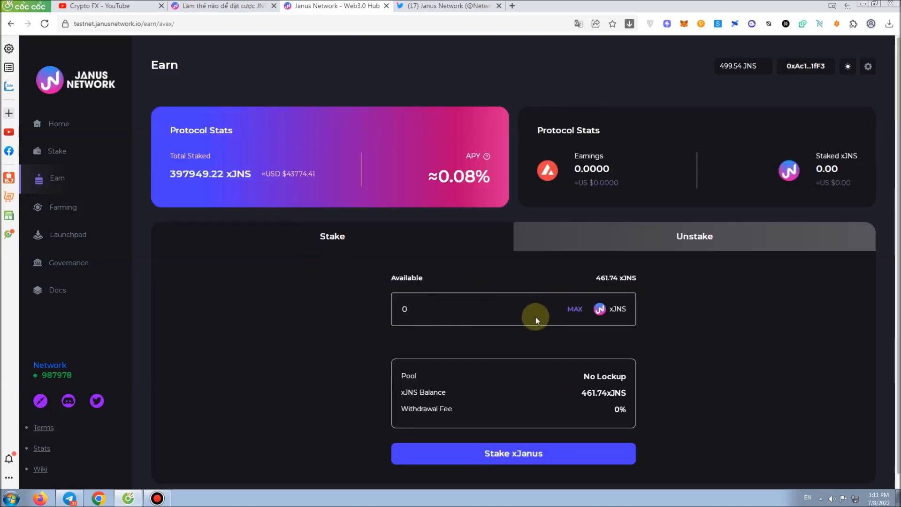
click(513, 307)
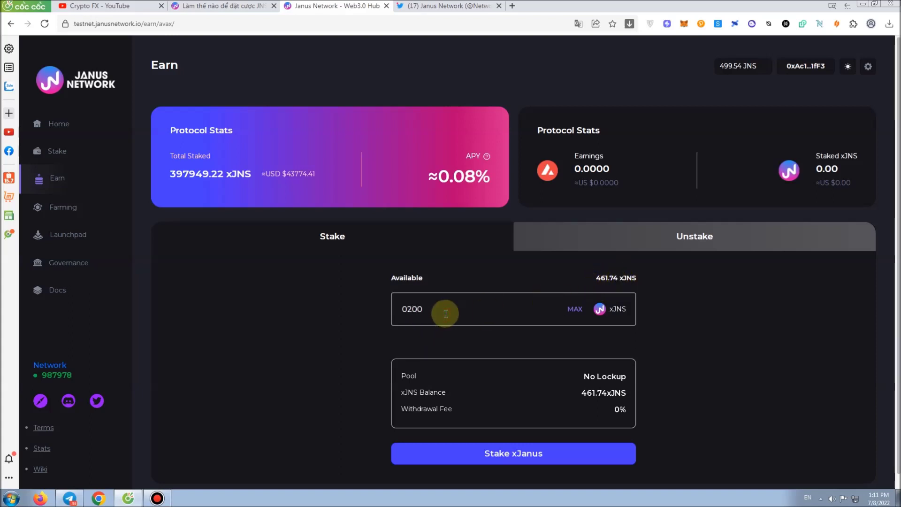
click(527, 450)
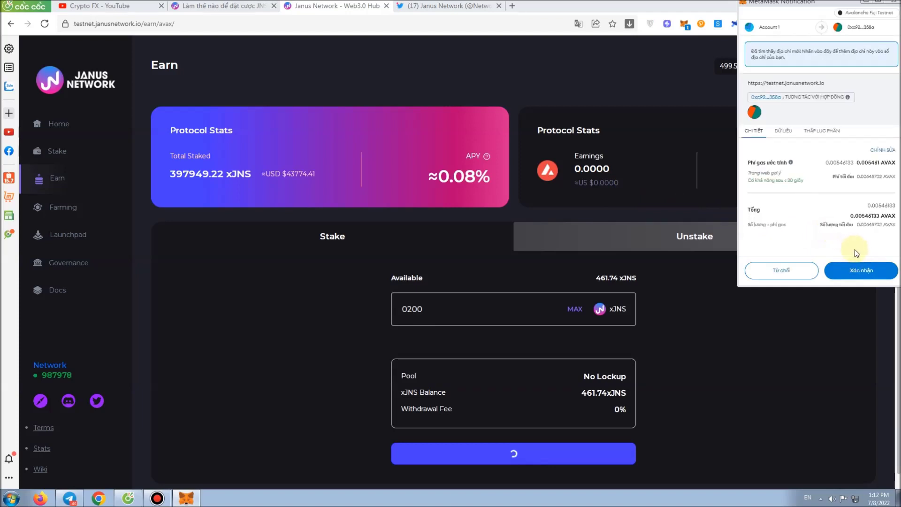
click(858, 270)
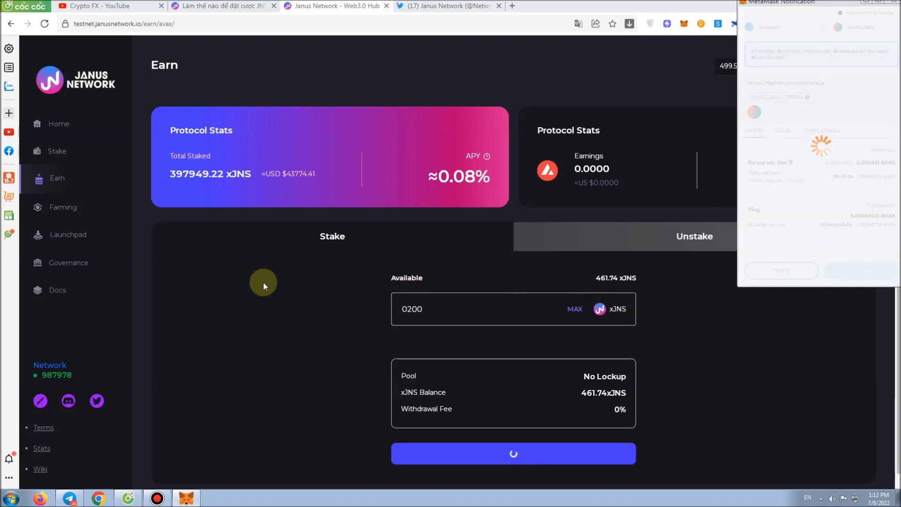
- Stake 200 xJNS in the Earn janus pool and confirm the transaction in MetaMask
click(53, 178)
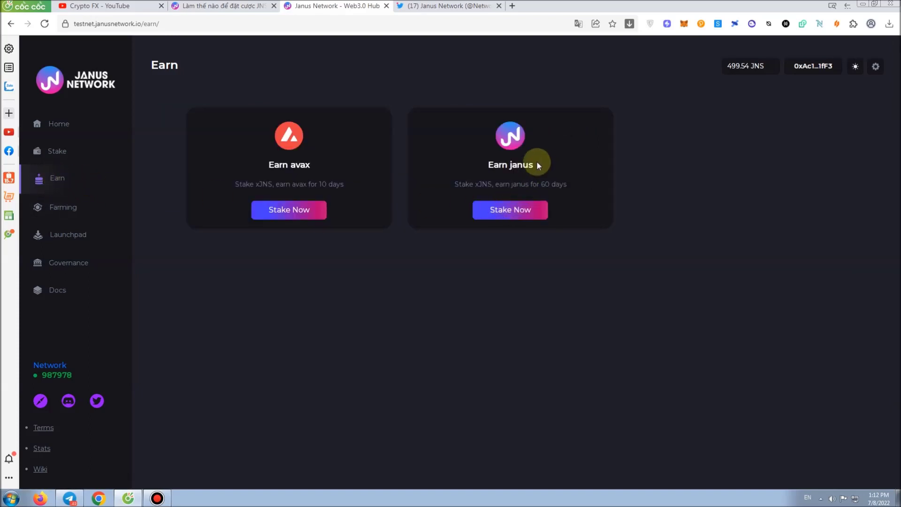
click(519, 211)
click(499, 300)
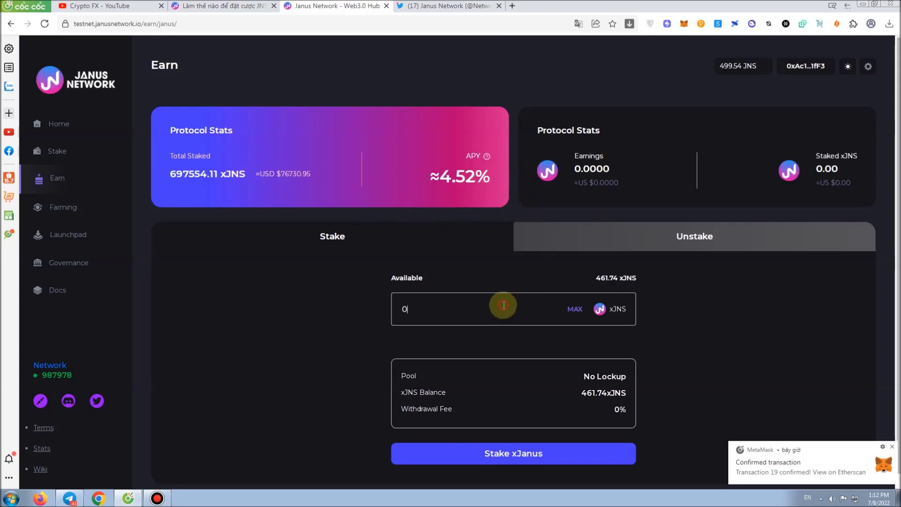
text(200)
click(532, 450)
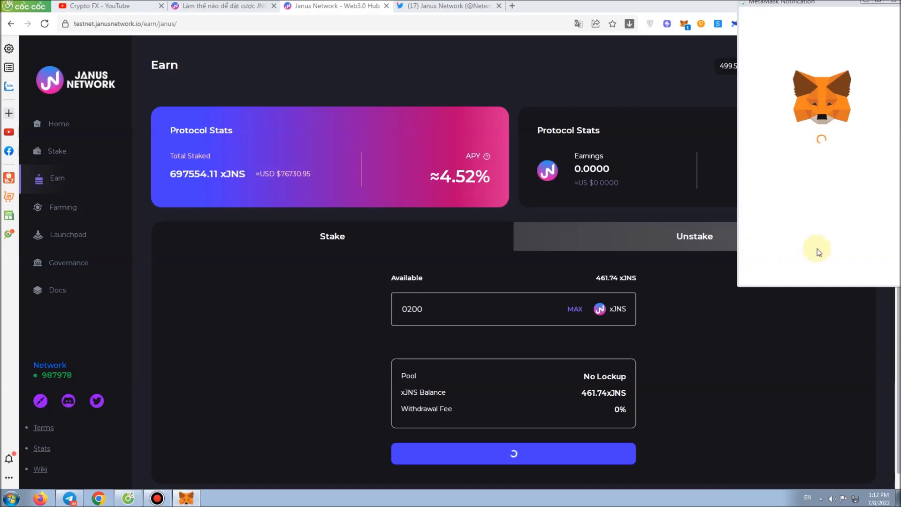
click(865, 273)
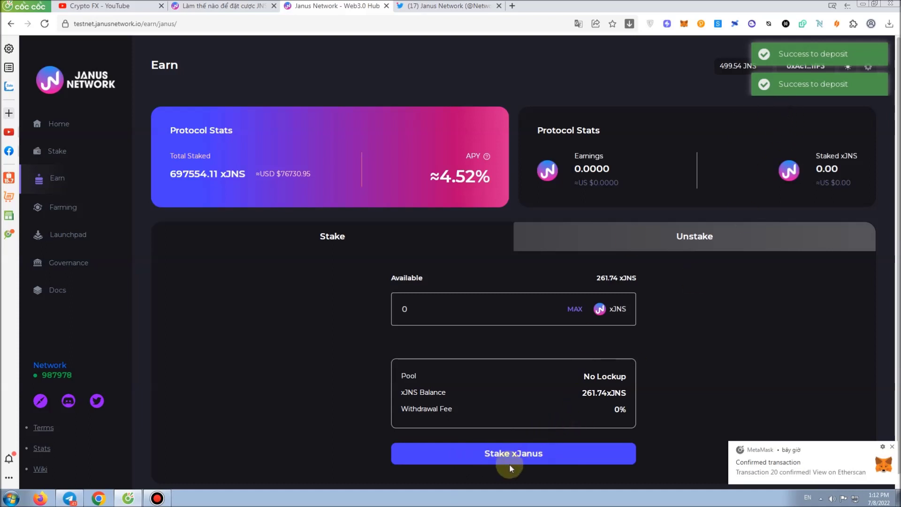
- Check the staked xJNS in the Earn avax pool, harvest the pool's earnings, and confirm the transaction in MetaMask
click(56, 178)
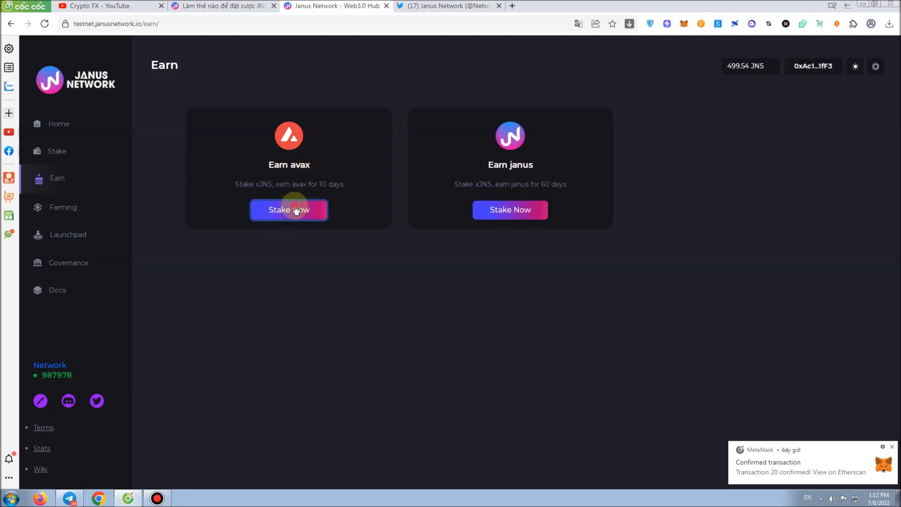
click(295, 209)
scroll(516, 281, down, 1)
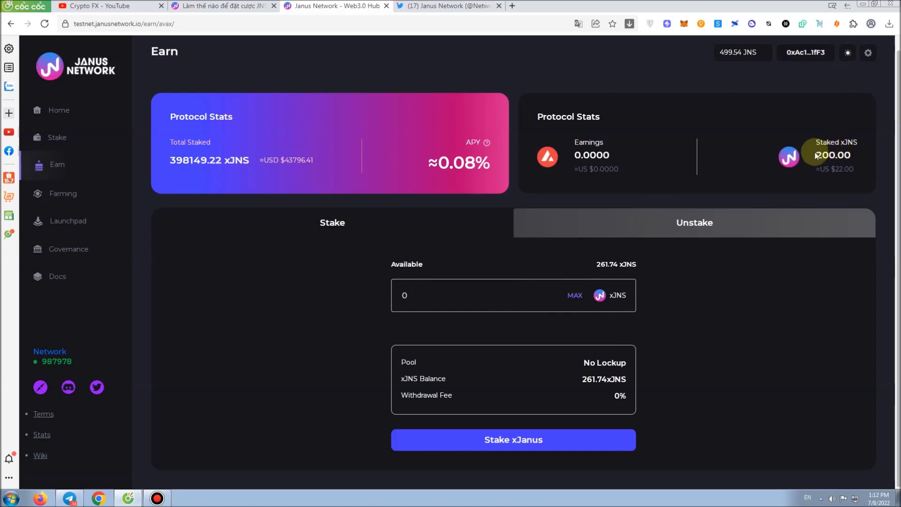
drag(816, 155, 862, 156)
click(863, 157)
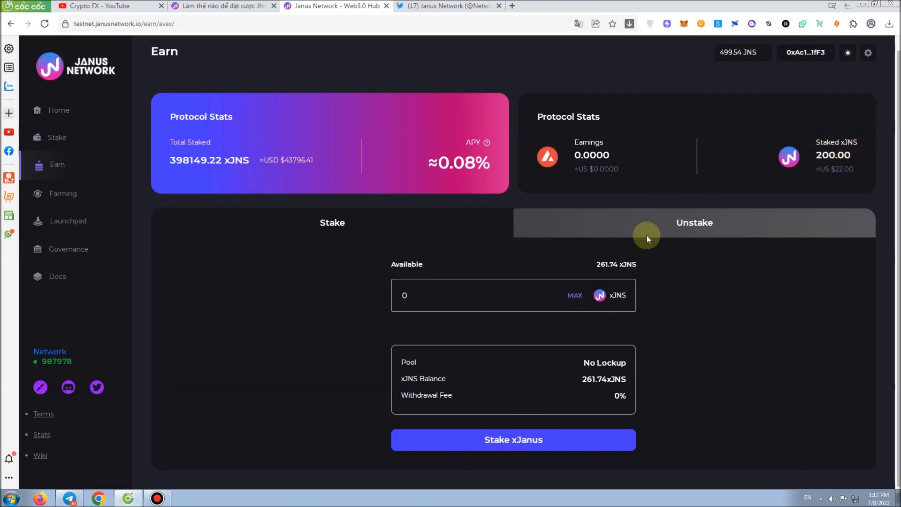
click(704, 223)
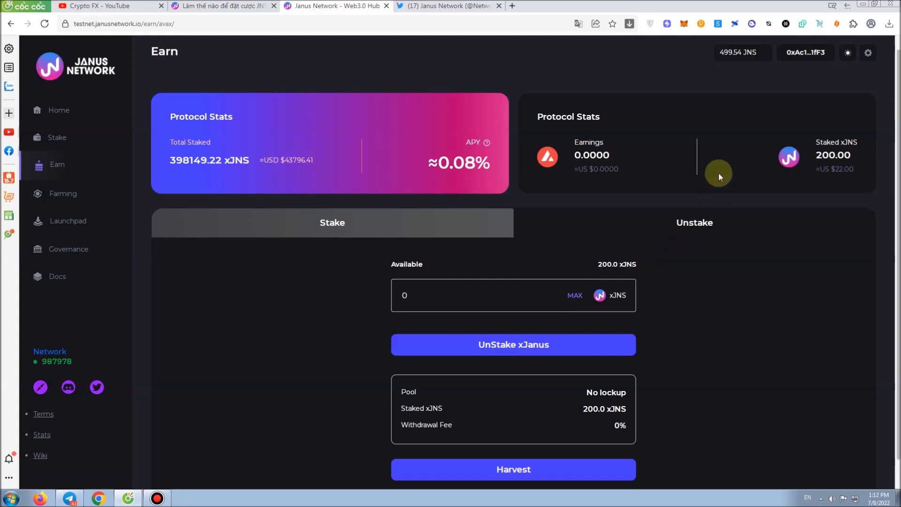
scroll(556, 392, down, 1)
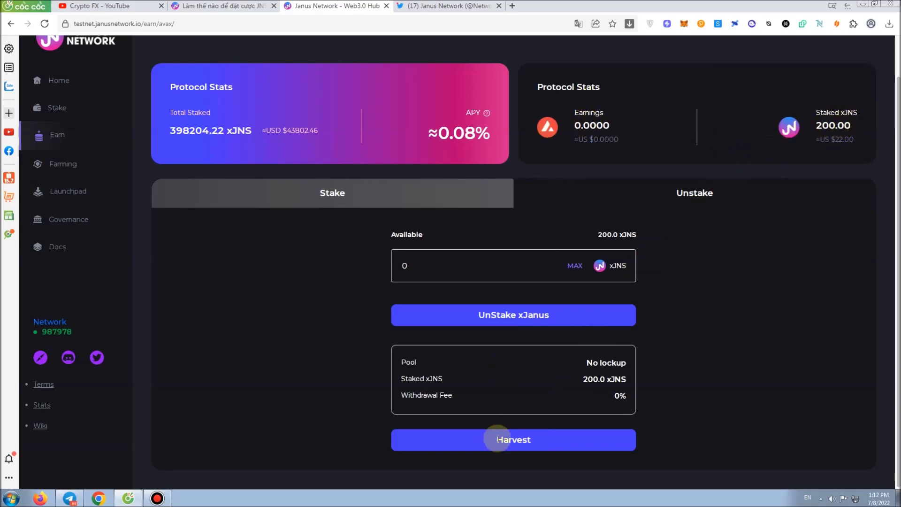
click(522, 446)
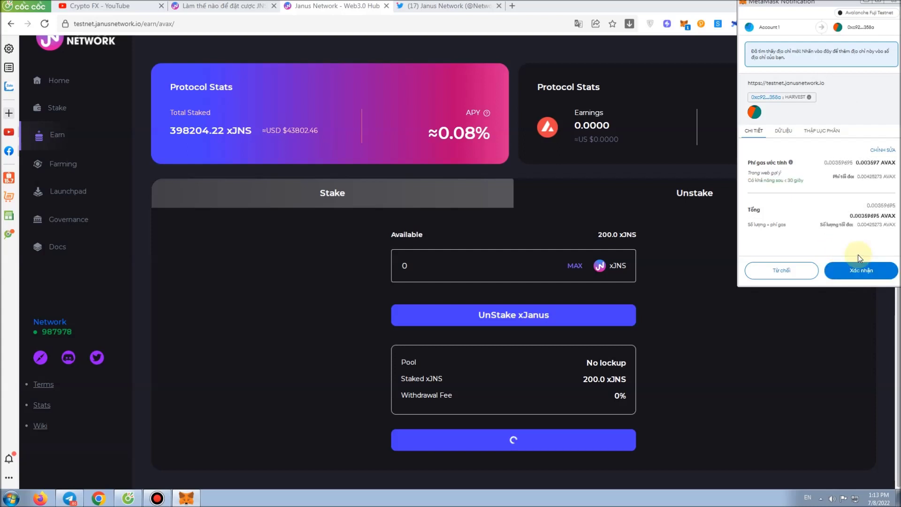
click(870, 277)
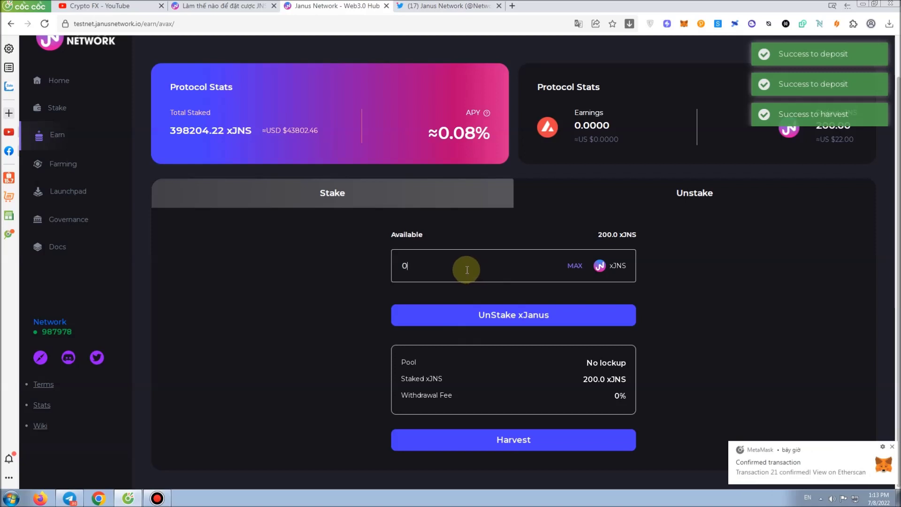
- Unstake 10 xJNS from the Earn avax pool and confirm the withdrawal in MetaMask
click(415, 277)
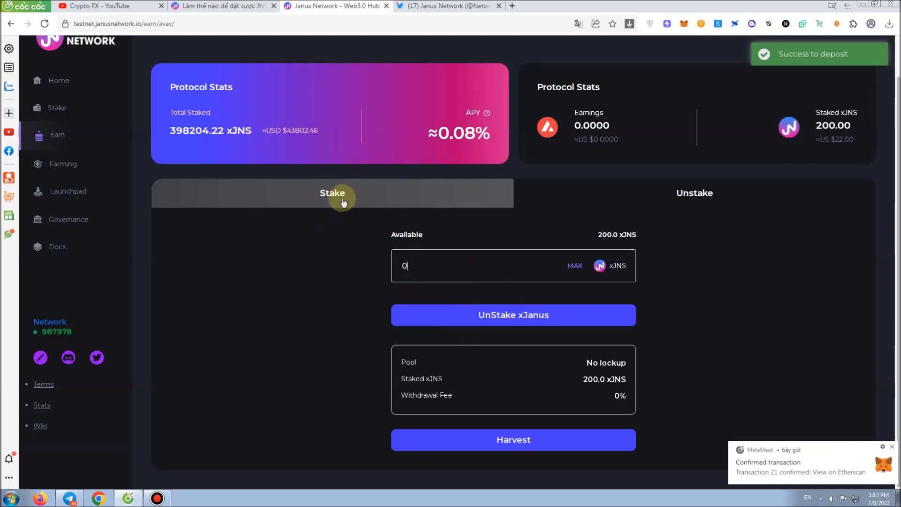
click(470, 278)
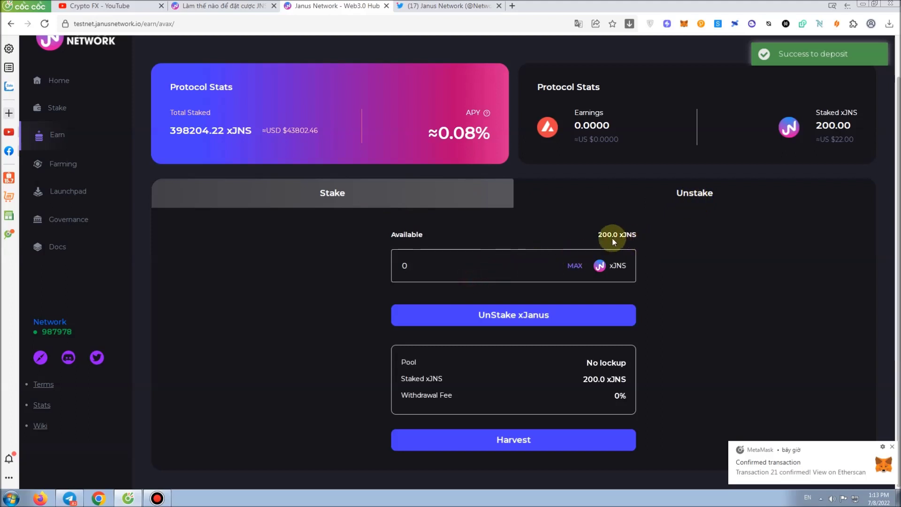
click(500, 264)
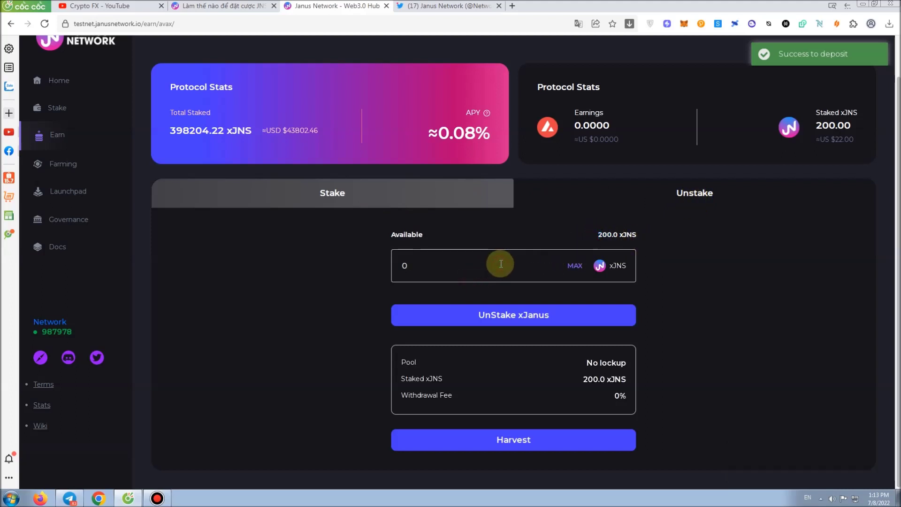
text(10)
click(511, 315)
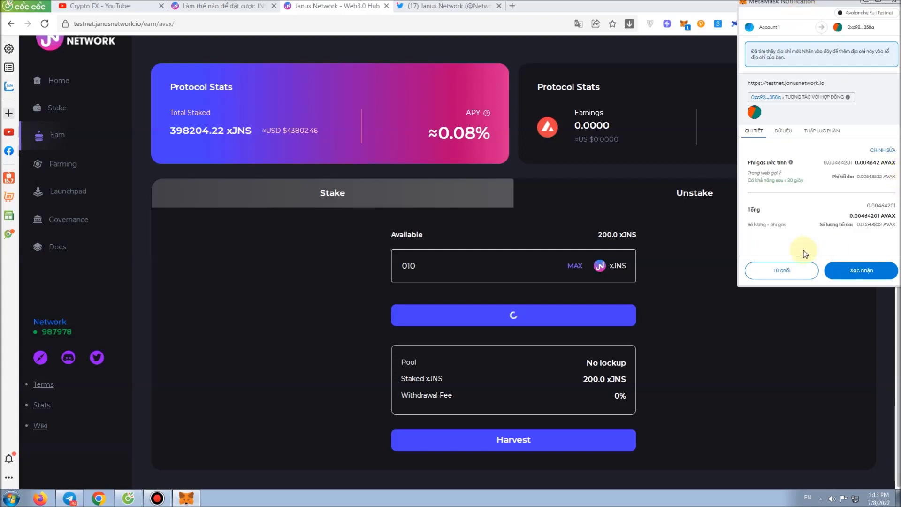
click(863, 270)
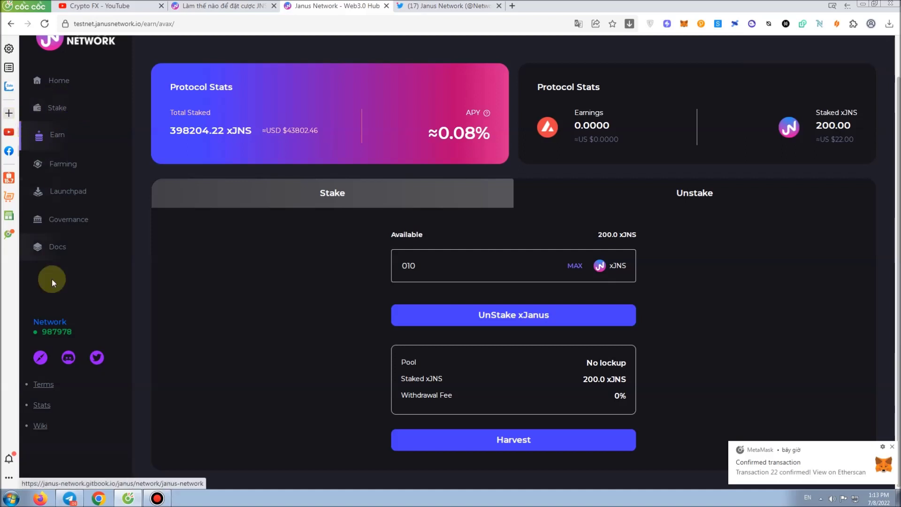
- Check the staked xJNS in the Earn janus pool, harvest the pool's earnings, and confirm the transaction in MetaMask
click(57, 135)
click(522, 209)
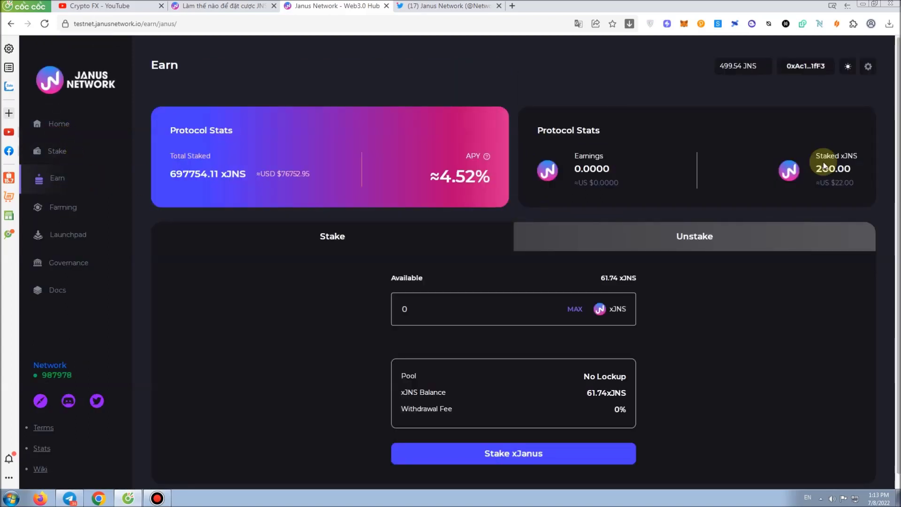
double_click(821, 169)
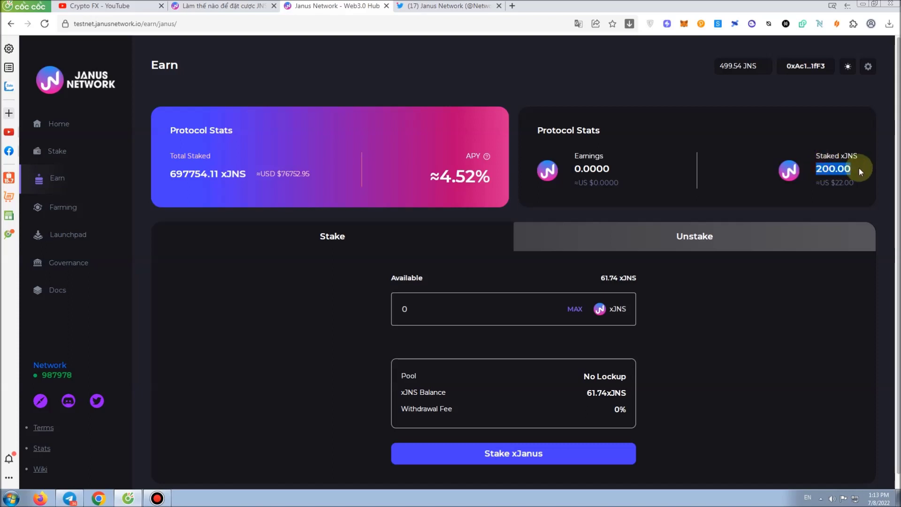
click(542, 450)
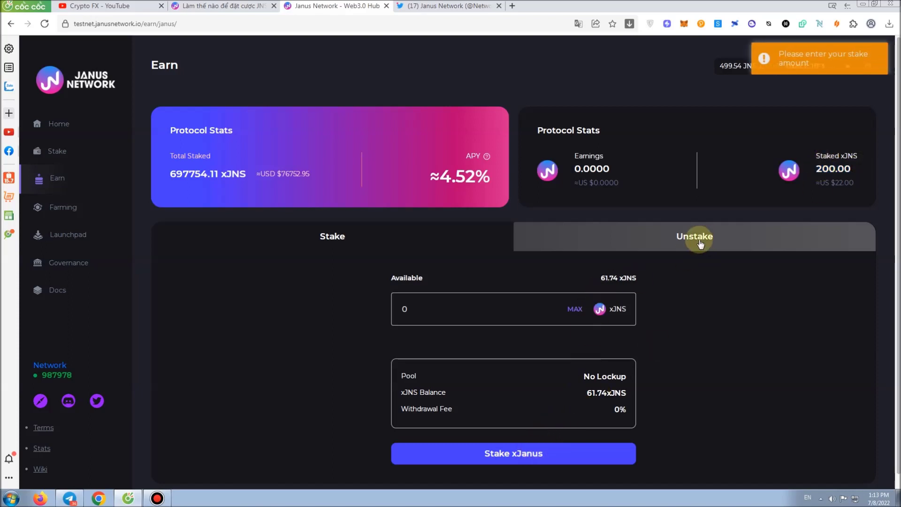
click(698, 240)
scroll(530, 422, down, 1)
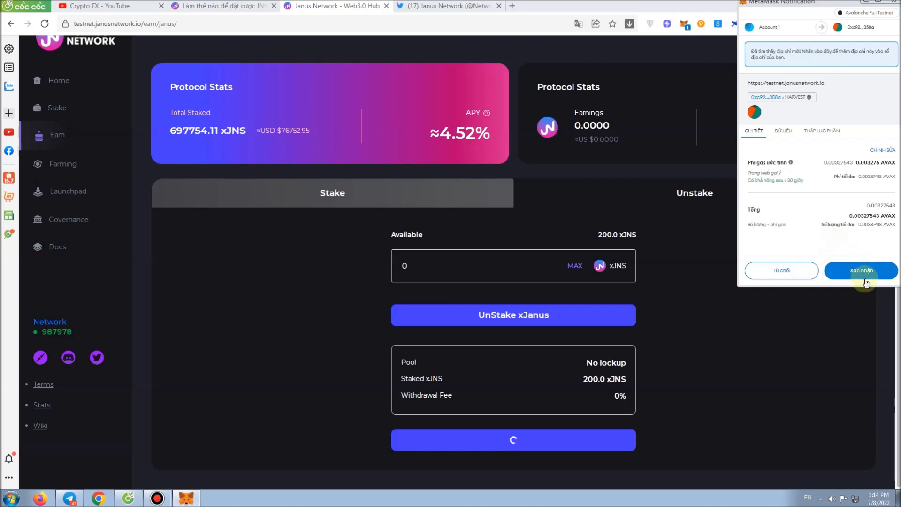
click(800, 280)
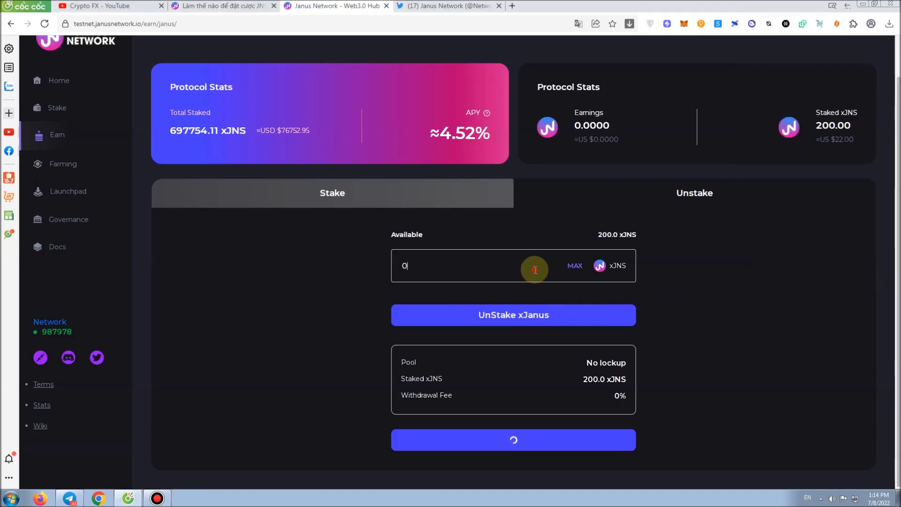
- Unstake 50 xJNS from the Earn janus pool and confirm the withdrawal in MetaMask
click(528, 271)
text(50)
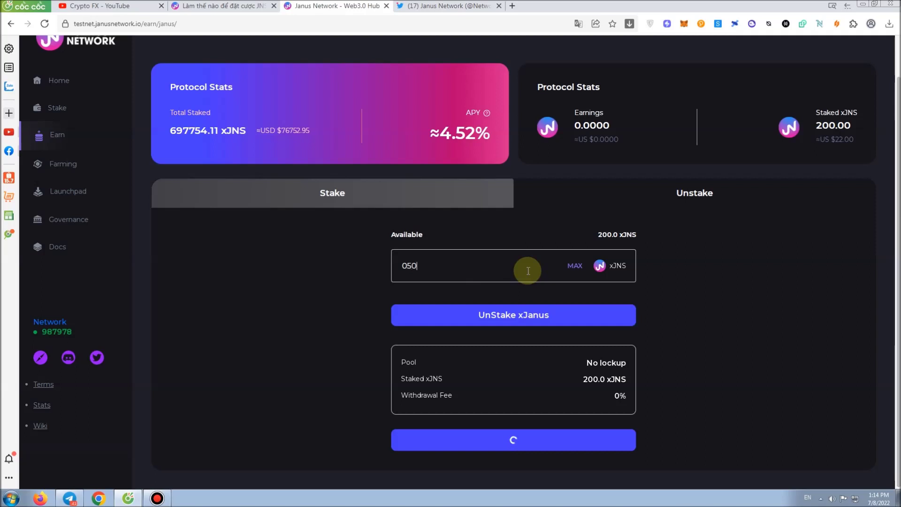
click(550, 315)
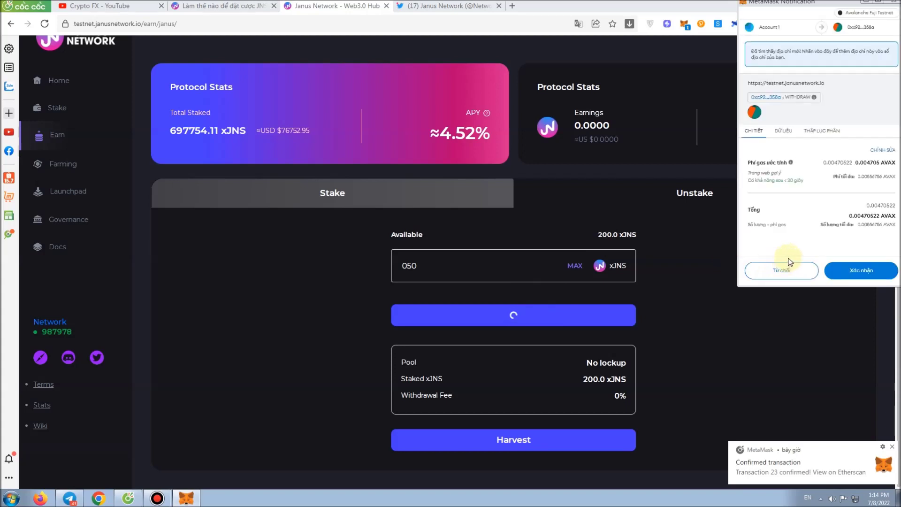
click(781, 275)
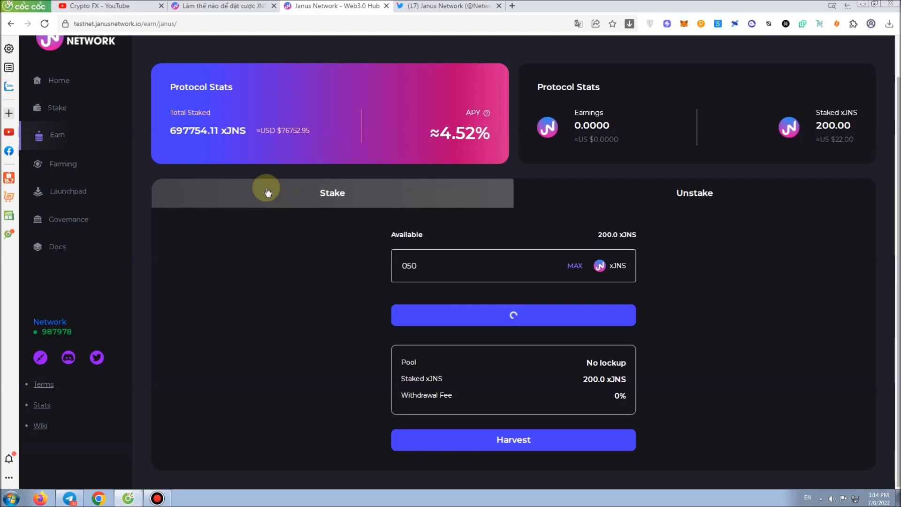
- Check the JNS available to stake and the xJNS balance on the Stake page
scroll(97, 314, up, 1)
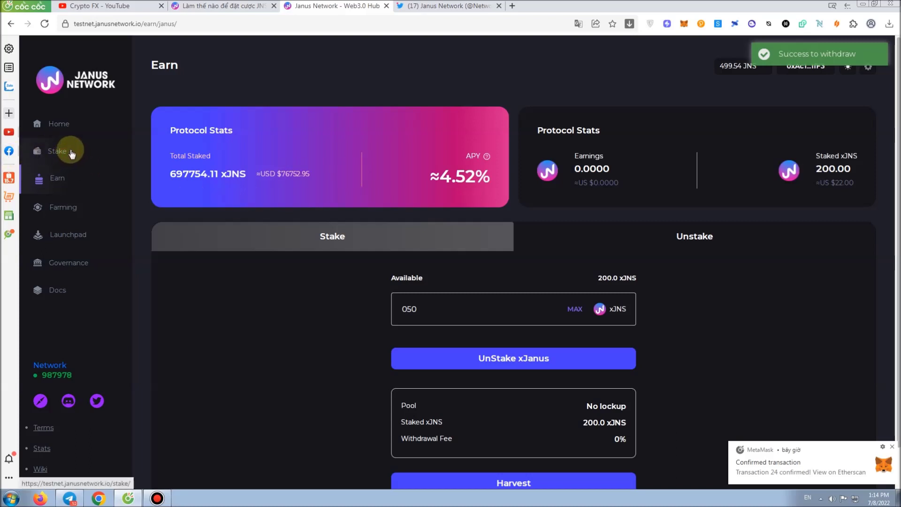
click(57, 152)
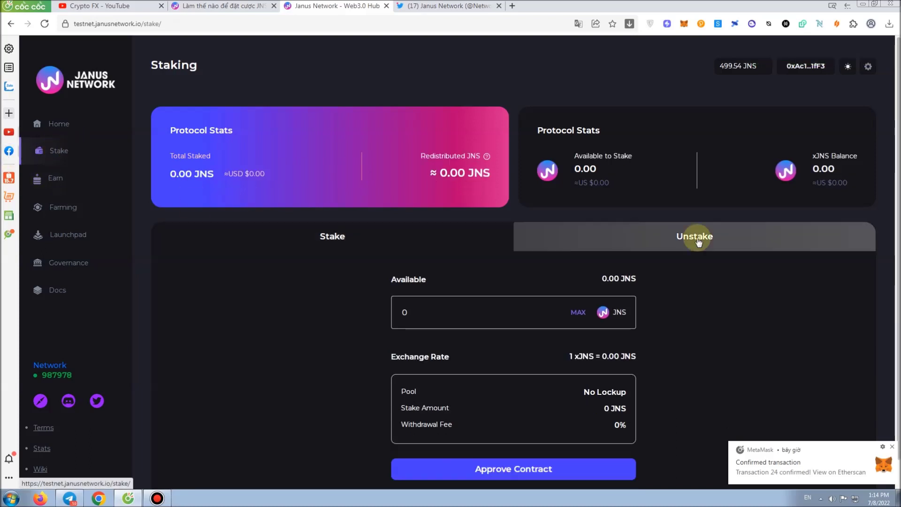
mouse_move(610, 168)
mouse_down()
mouse_move(570, 169)
mouse_move(616, 174)
mouse_up()
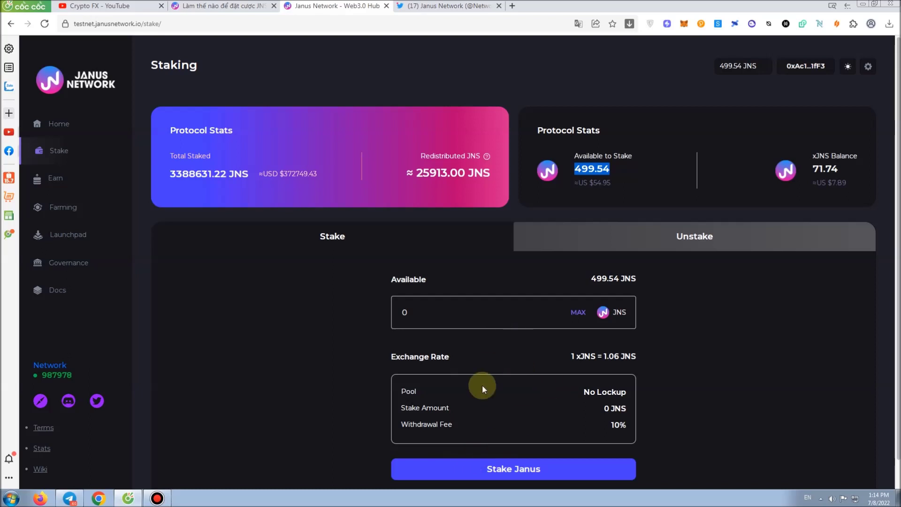
click(72, 184)
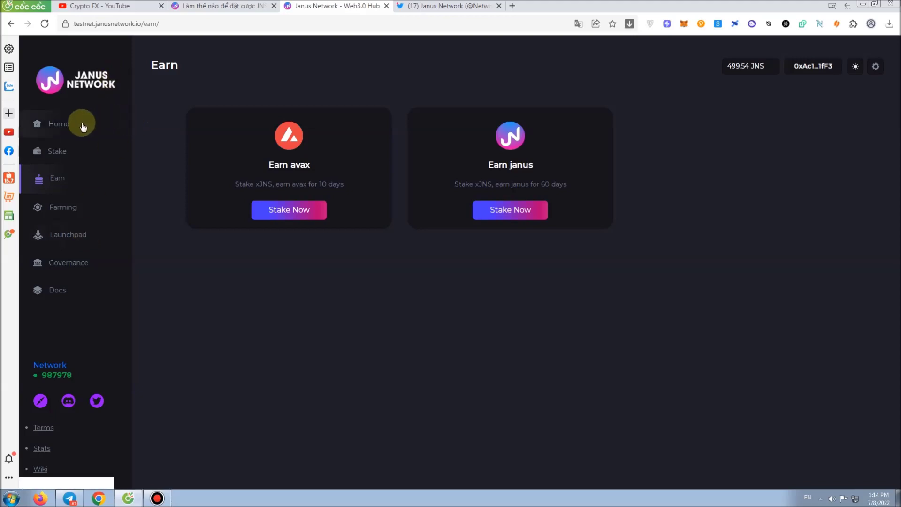
click(66, 124)
click(124, 7)
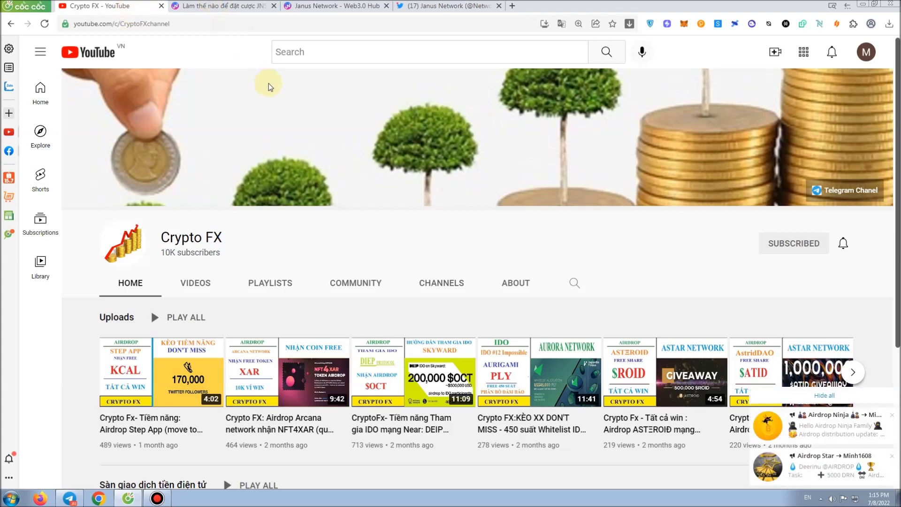
click(157, 498)
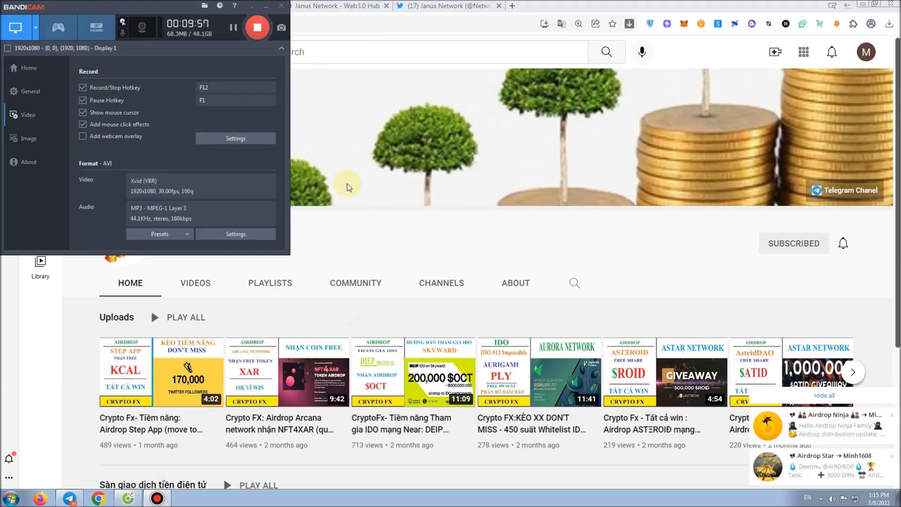